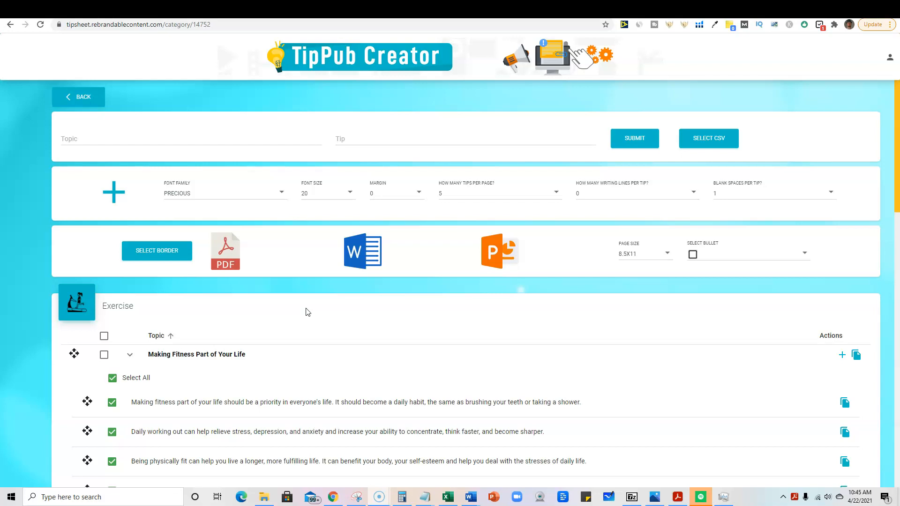
Deselect all tips under the "Making Fitness Part of Your Life" topic in the Exercise category
{"action": "scroll", "coordinate": [324, 223], "scroll_direction": "down", "scroll_amount": 3}
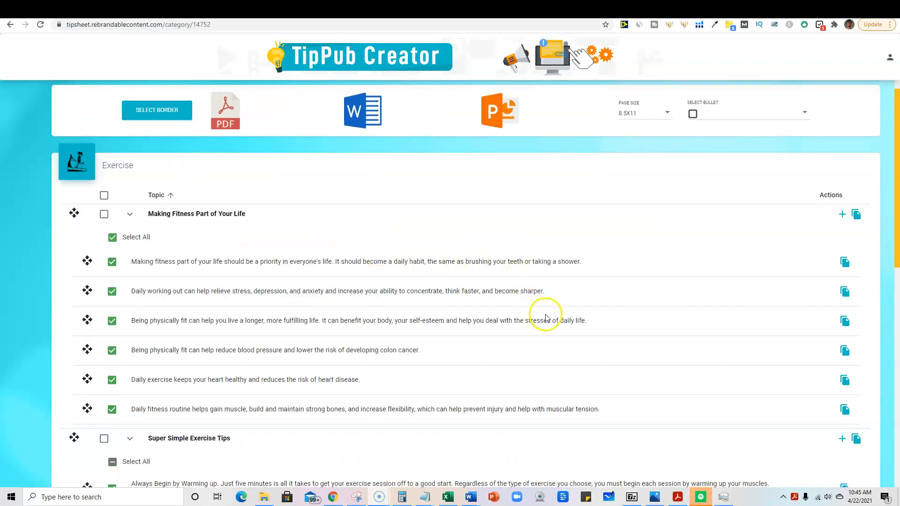
{"action": "scroll", "coordinate": [400, 315], "scroll_direction": "up", "scroll_amount": 3}
{"action": "left_click", "coordinate": [113, 377]}
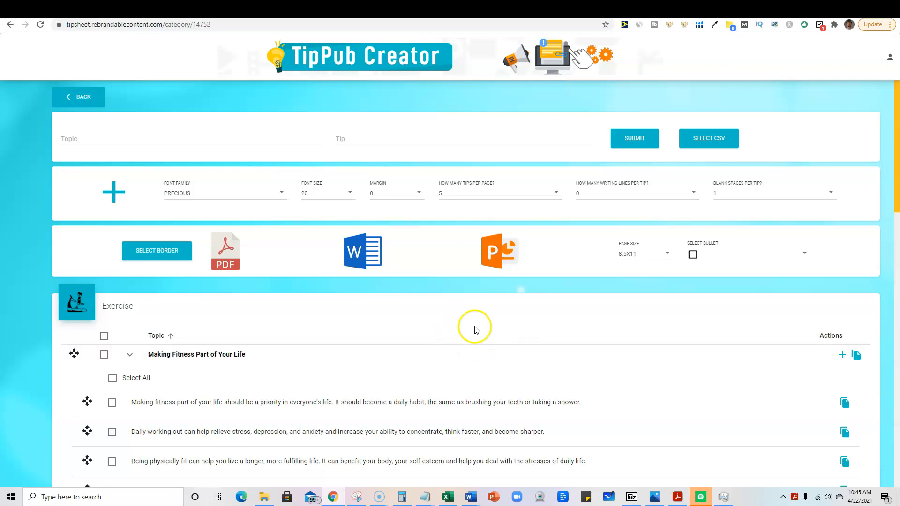
Look through the tips and topics listed in the Exercise category
{"action": "scroll", "coordinate": [473, 333], "scroll_direction": "down", "scroll_amount": 6}
{"action": "scroll", "coordinate": [478, 334], "scroll_direction": "down", "scroll_amount": 10}
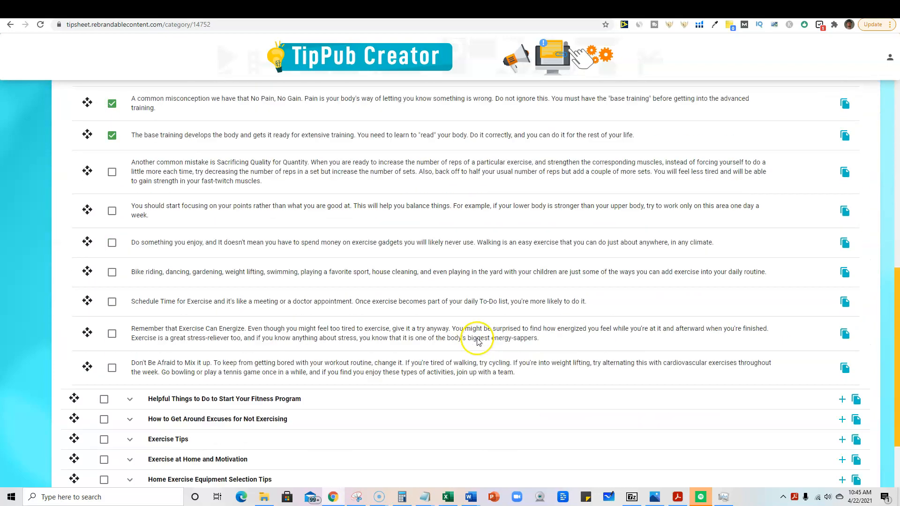
{"action": "scroll", "coordinate": [479, 344], "scroll_direction": "up", "scroll_amount": 15}
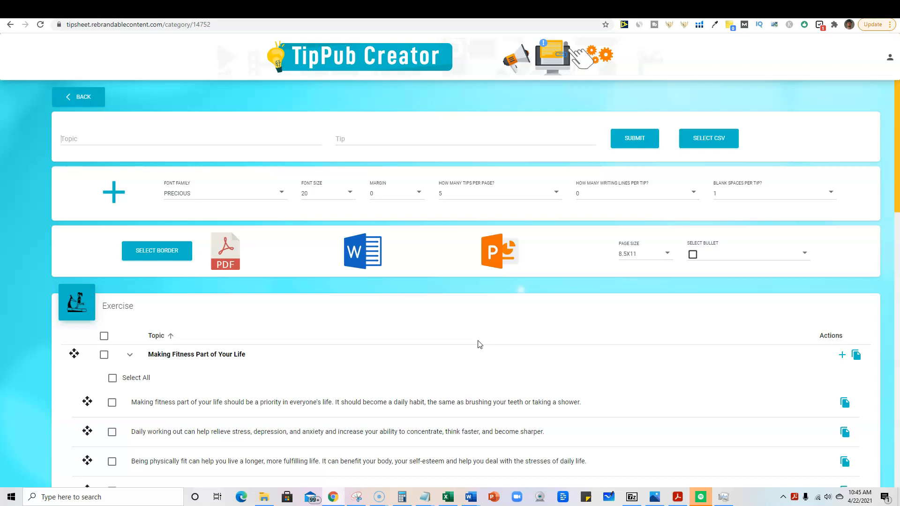
{"action": "left_click", "coordinate": [490, 353]}
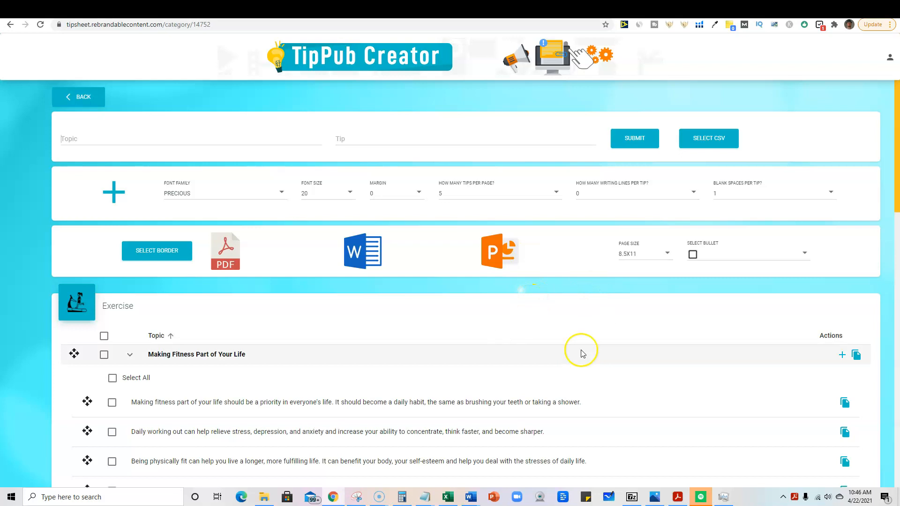
{"action": "scroll", "coordinate": [581, 354], "scroll_direction": "down", "scroll_amount": 4}
{"action": "scroll", "coordinate": [581, 354], "scroll_direction": "up", "scroll_amount": 4}
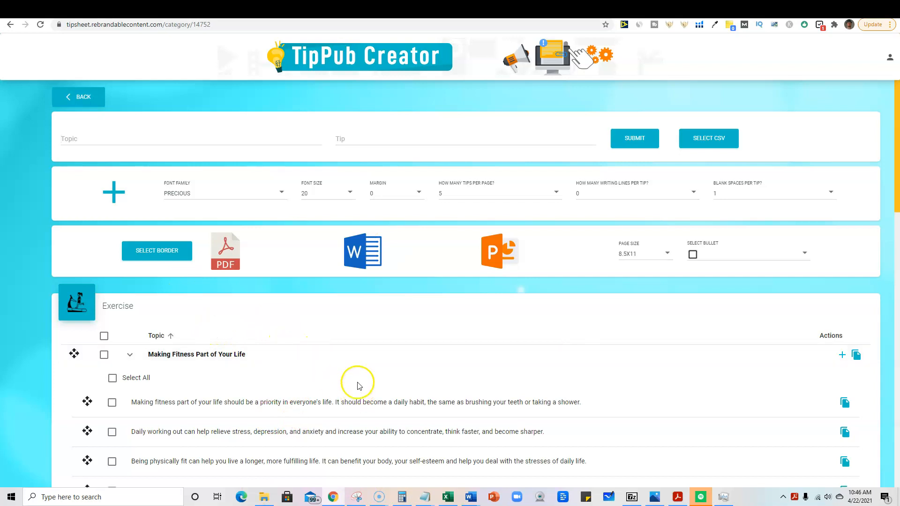
Leave the Exercise and Fitness categories and return to the dashboard with all main categories
{"action": "left_click", "coordinate": [96, 94]}
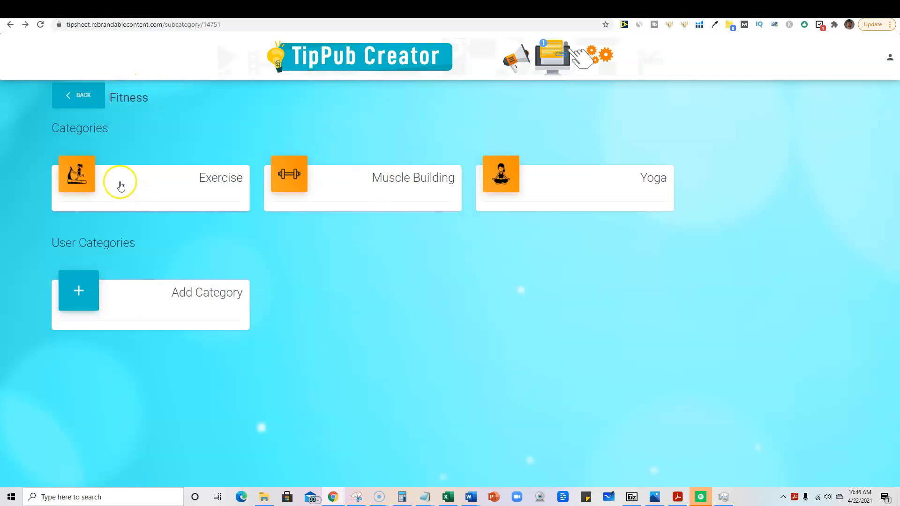
{"action": "left_click", "coordinate": [87, 95]}
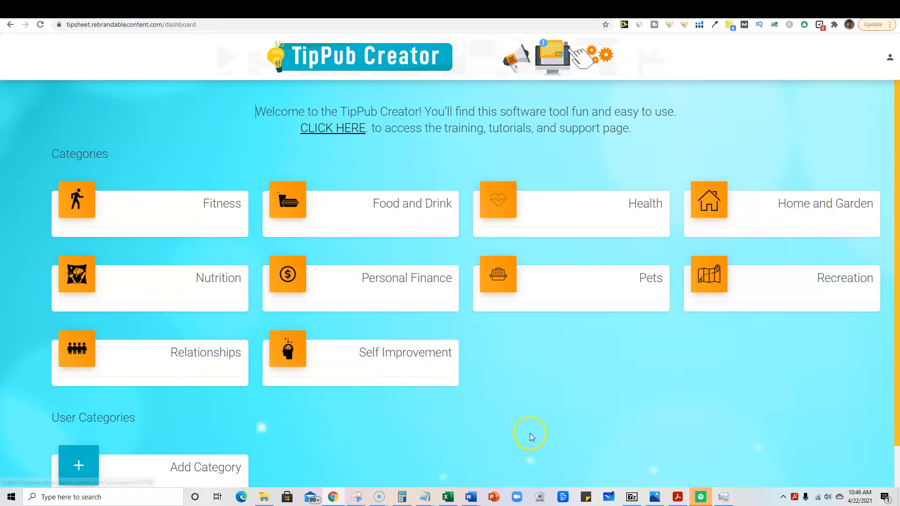
{"action": "scroll", "coordinate": [436, 440], "scroll_direction": "down", "scroll_amount": 1}
{"action": "scroll", "coordinate": [456, 378], "scroll_direction": "up", "scroll_amount": 1}
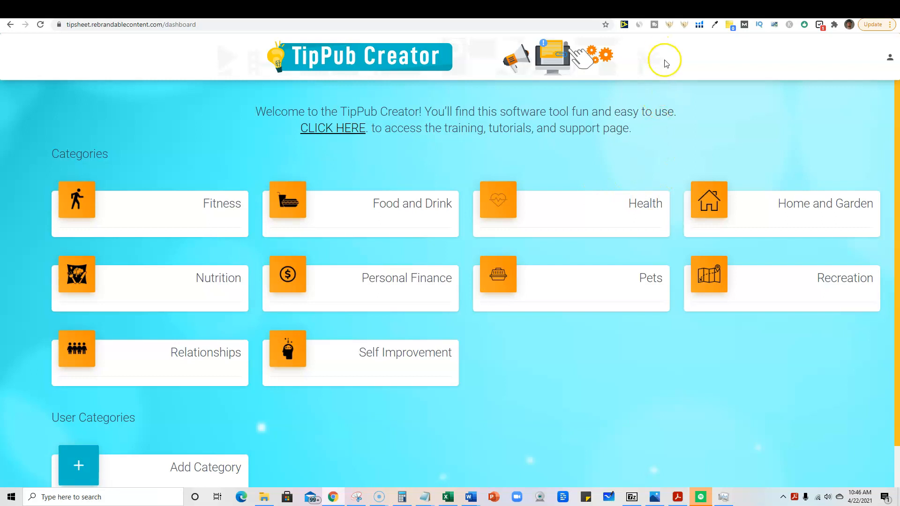
Switch to the "TipPub Creator Software - TMMM Bonuses" document in Google Docs and review the bonus tip ebooks it presents
{"action": "left_click", "coordinate": [618, 11]}
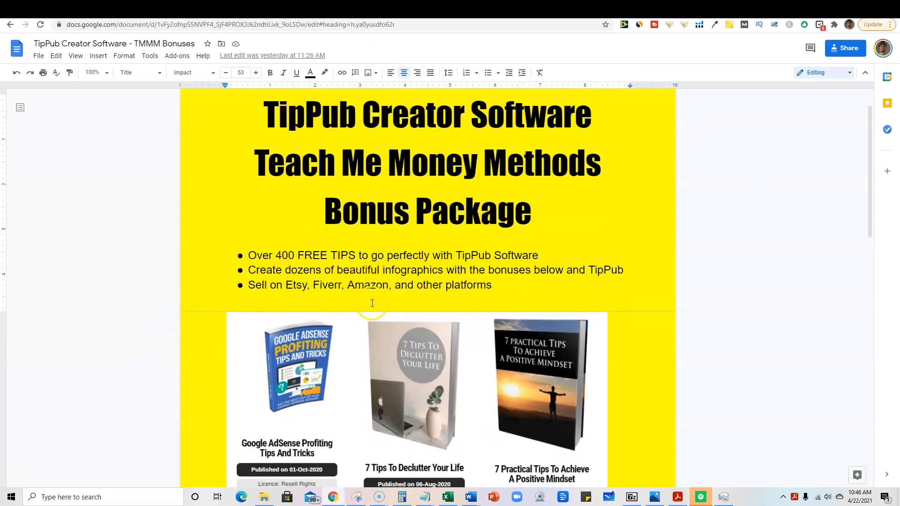
{"action": "scroll", "coordinate": [291, 199], "scroll_direction": "down", "scroll_amount": 5}
{"action": "scroll", "coordinate": [422, 404], "scroll_direction": "down", "scroll_amount": 5}
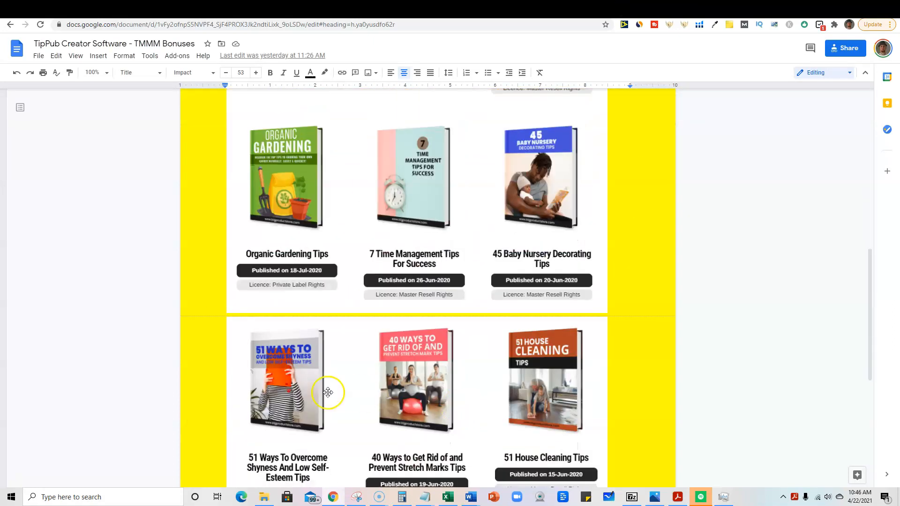
{"action": "scroll", "coordinate": [577, 387], "scroll_direction": "down", "scroll_amount": 5}
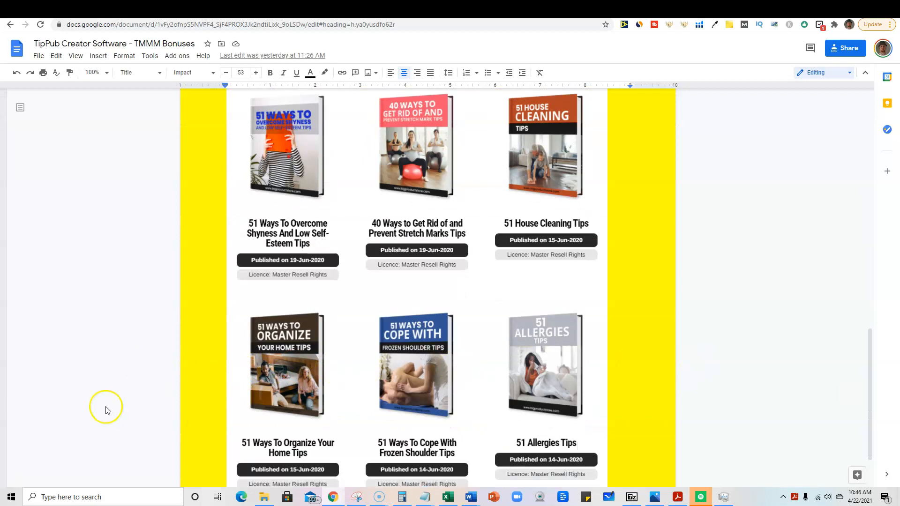
{"action": "scroll", "coordinate": [320, 431], "scroll_direction": "down", "scroll_amount": 2}
{"action": "scroll", "coordinate": [460, 413], "scroll_direction": "up", "scroll_amount": 7}
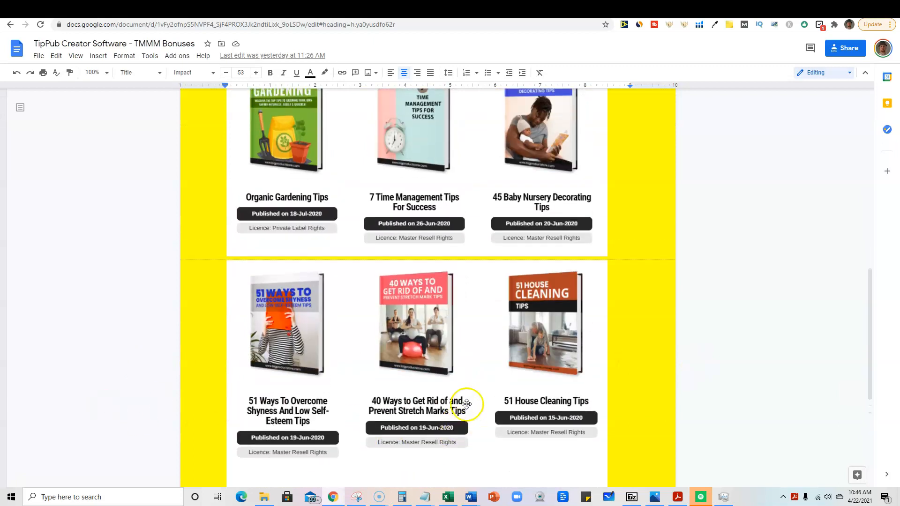
{"action": "scroll", "coordinate": [459, 411], "scroll_direction": "up", "scroll_amount": 7}
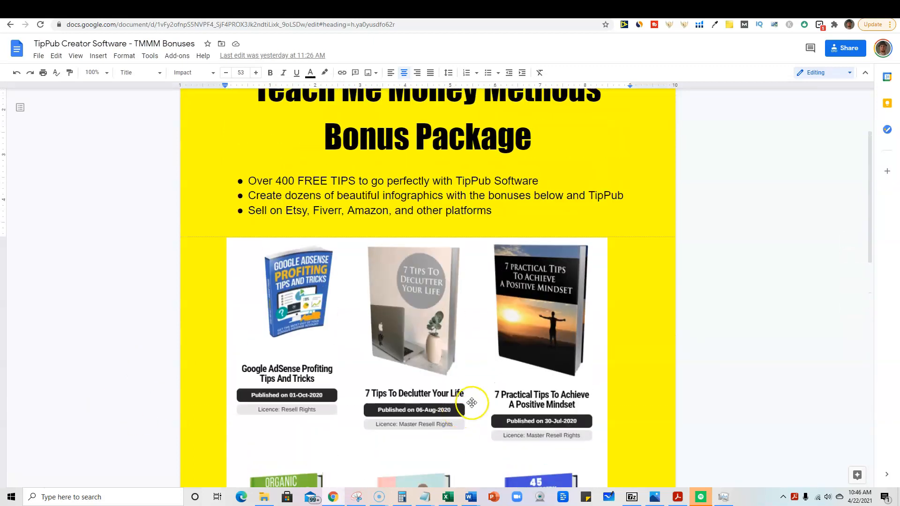
{"action": "scroll", "coordinate": [469, 406], "scroll_direction": "up", "scroll_amount": 3}
{"action": "scroll", "coordinate": [472, 403], "scroll_direction": "down", "scroll_amount": 5}
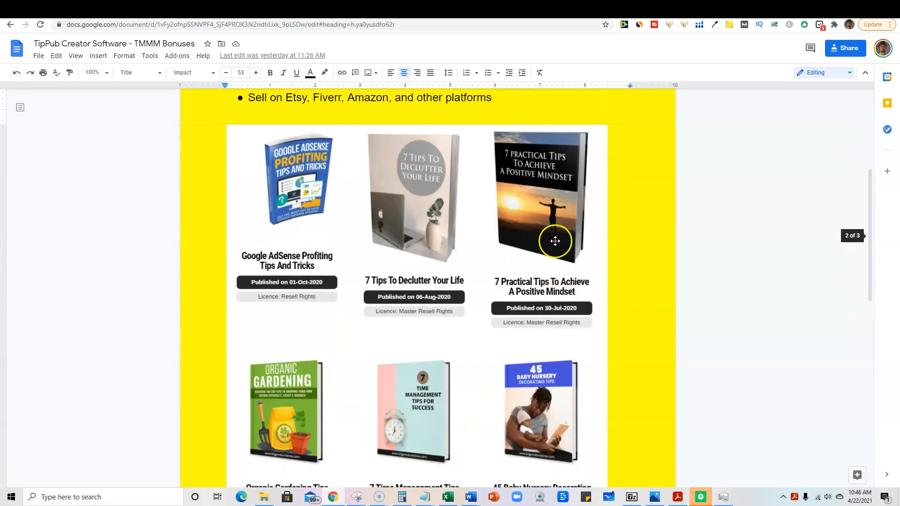
{"action": "scroll", "coordinate": [468, 373], "scroll_direction": "down", "scroll_amount": 4}
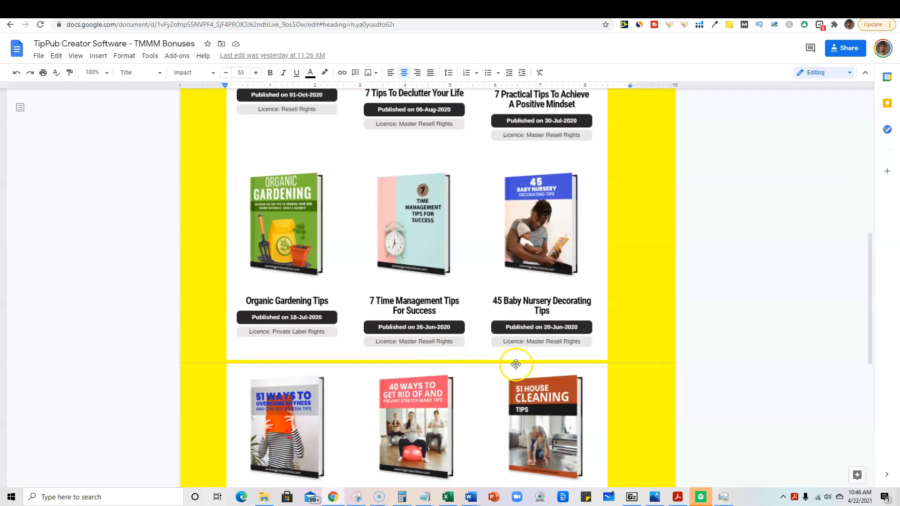
{"action": "scroll", "coordinate": [512, 362], "scroll_direction": "up", "scroll_amount": 9}
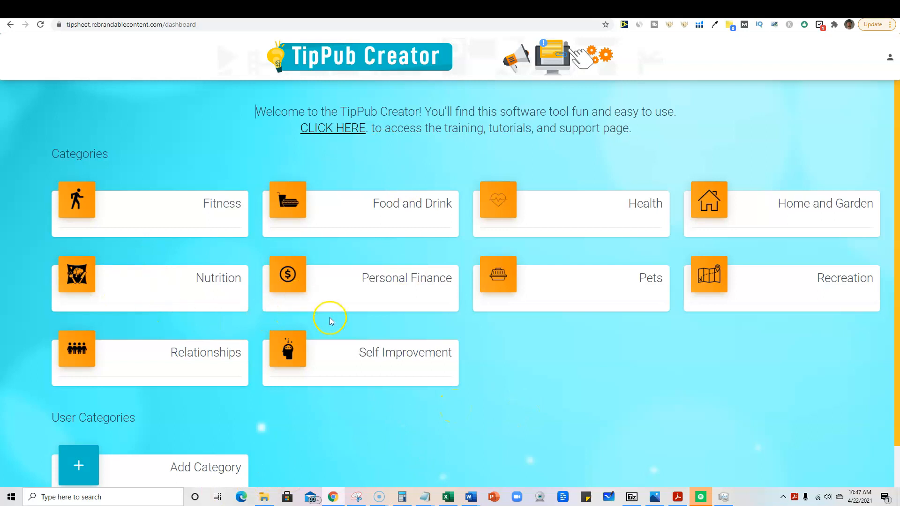
Back in TipPub Creator, open the Budgeting category within Personal Finance
{"action": "left_click", "coordinate": [382, 284]}
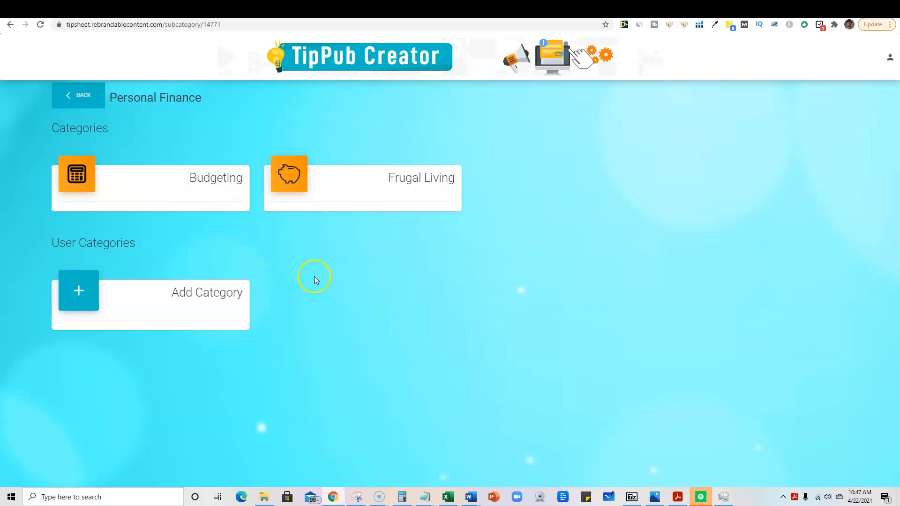
{"action": "left_click", "coordinate": [220, 183]}
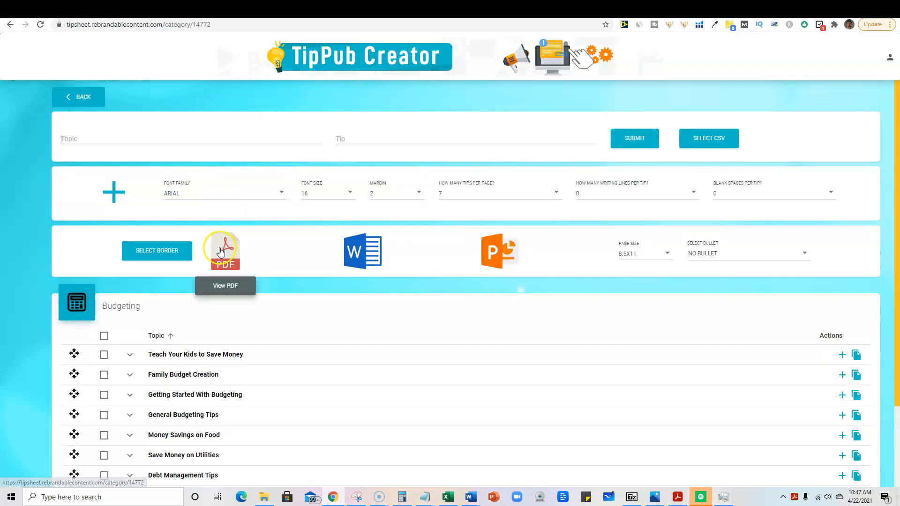
Start an intro for the Budgeting publication with the title "10 Tips to Manage Your Personal Finances"
{"action": "left_click", "coordinate": [115, 192]}
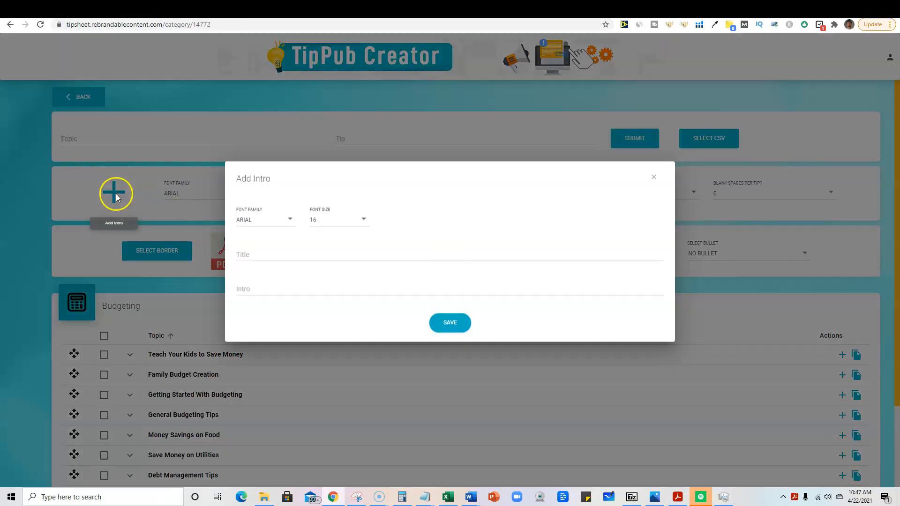
{"action": "left_click", "coordinate": [267, 259]}
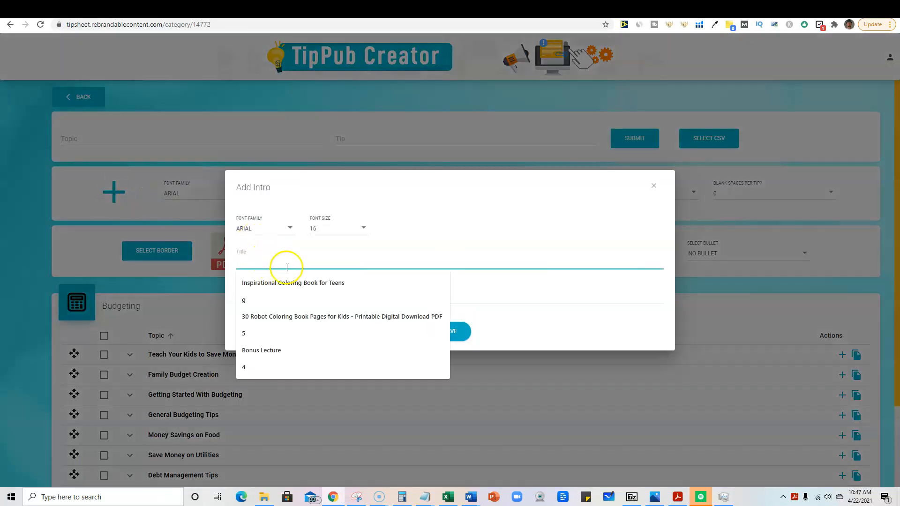
{"action": "type", "text": "10 Tips"}
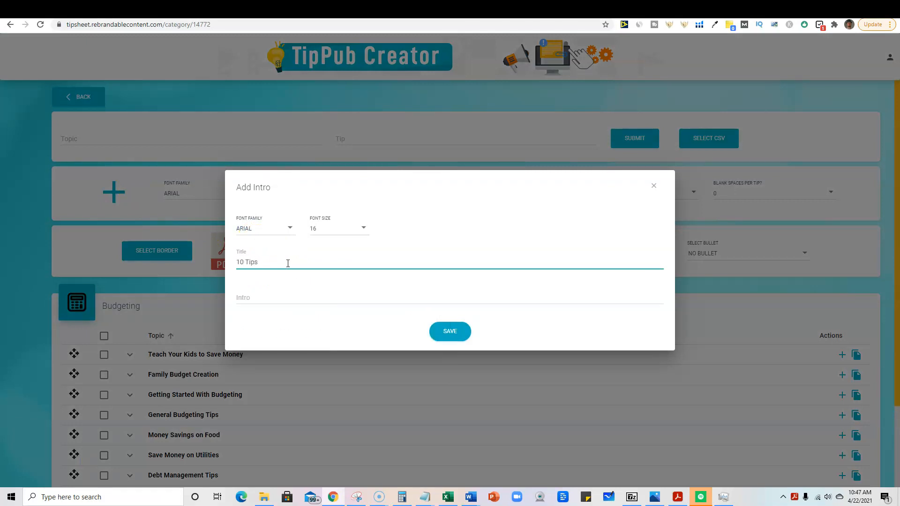
{"action": "type", "text": " for"}
{"action": "key", "text": "BackSpace"}
{"action": "key", "text": "BackSpace"}
{"action": "key", "text": "BackSpace"}
{"action": "key", "text": "BackSpace"}
{"action": "type", "text": "to "}
{"action": "type", "text": "Manage Your Personal Finanances"}
{"action": "right_click", "coordinate": [343, 264]}
{"action": "left_click", "coordinate": [370, 270]}
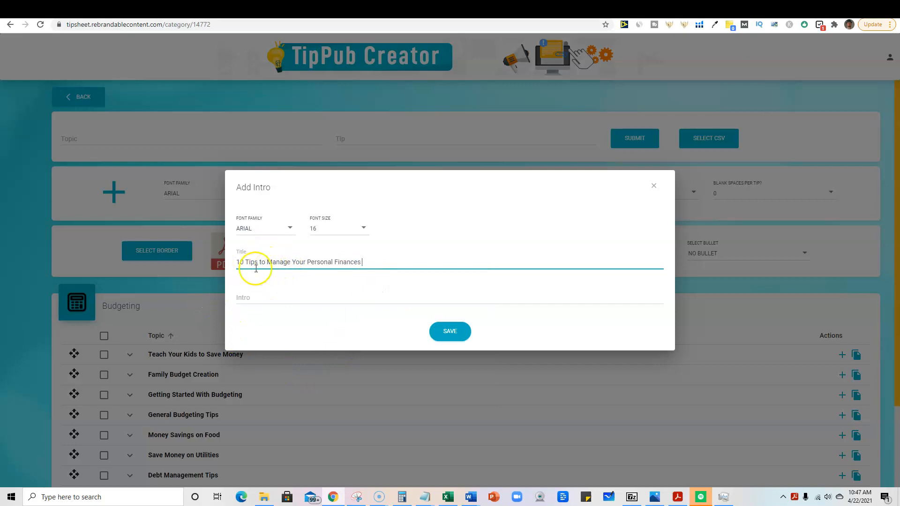
Enter the intro text "Use these tips to improve your finances daily" and save the intro
{"action": "left_click", "coordinate": [249, 295]}
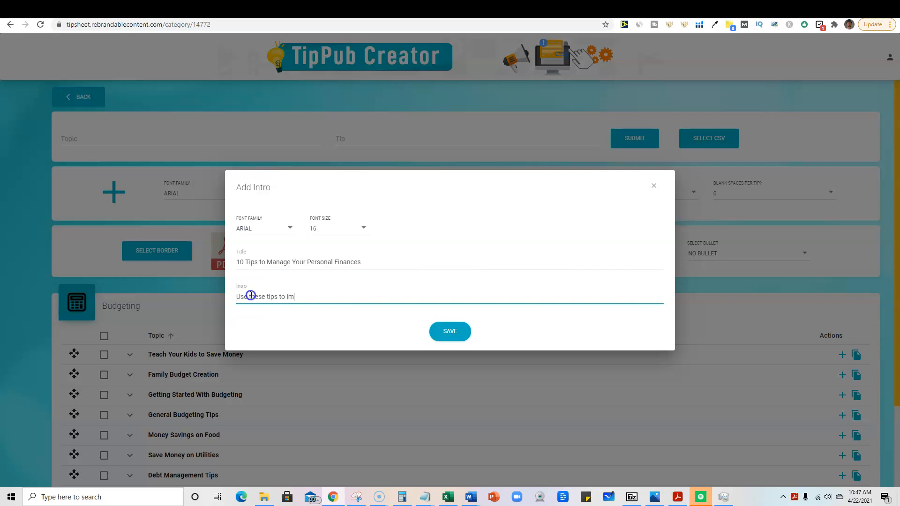
{"action": "key", "text": "BackSpace"}
{"action": "key", "text": "BackSpace"}
{"action": "key", "text": "BackSpace"}
{"action": "key", "text": "BackSpace"}
{"action": "type", "text": "rove your finances daily"}
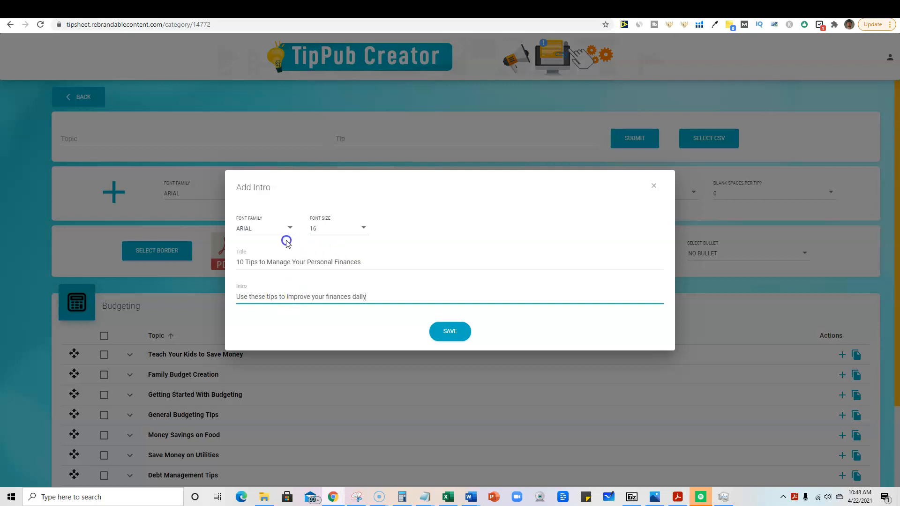
{"action": "left_click", "coordinate": [459, 333]}
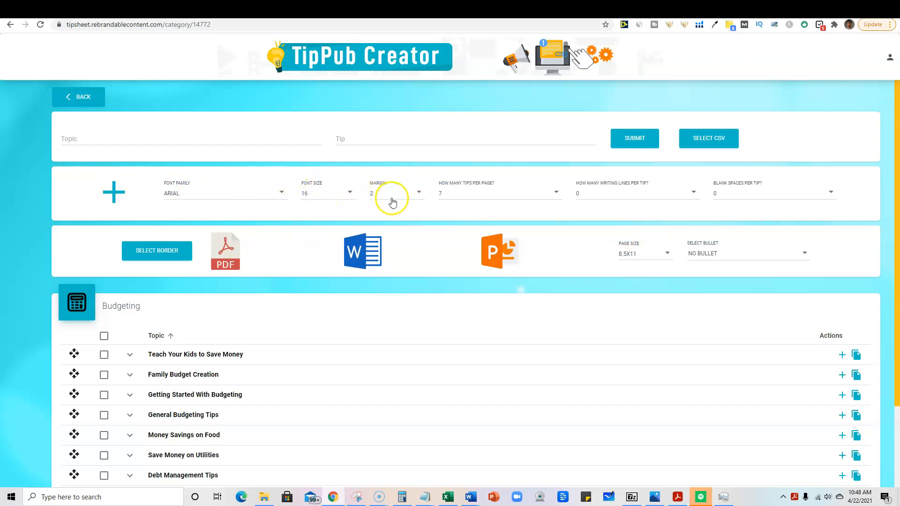
Configure the page layout with a margin of 4, 5 tips per page and 2 writing lines per tip
{"action": "left_click", "coordinate": [410, 195]}
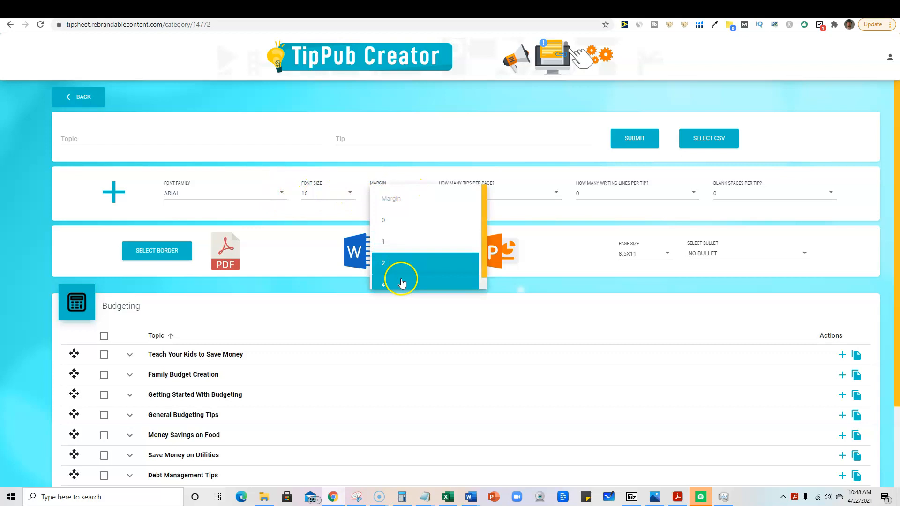
{"action": "left_click", "coordinate": [403, 283]}
{"action": "left_click", "coordinate": [542, 193]}
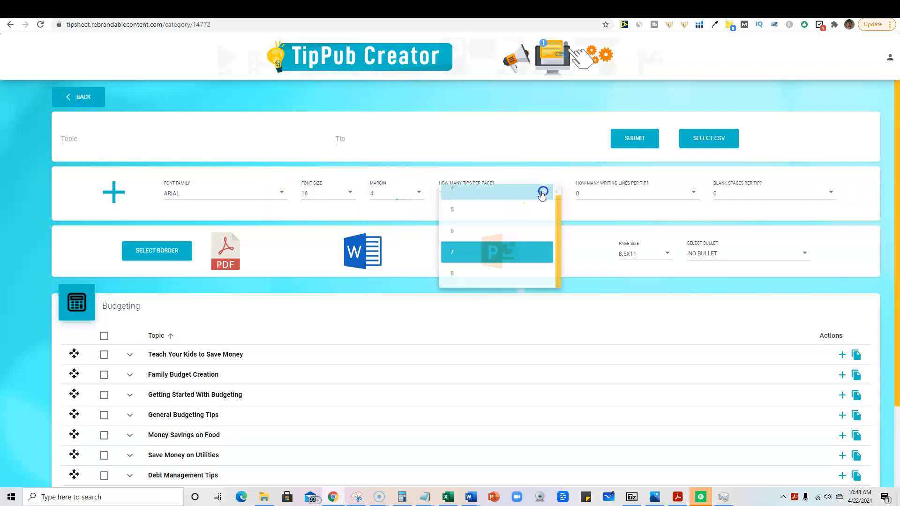
{"action": "left_click", "coordinate": [472, 209]}
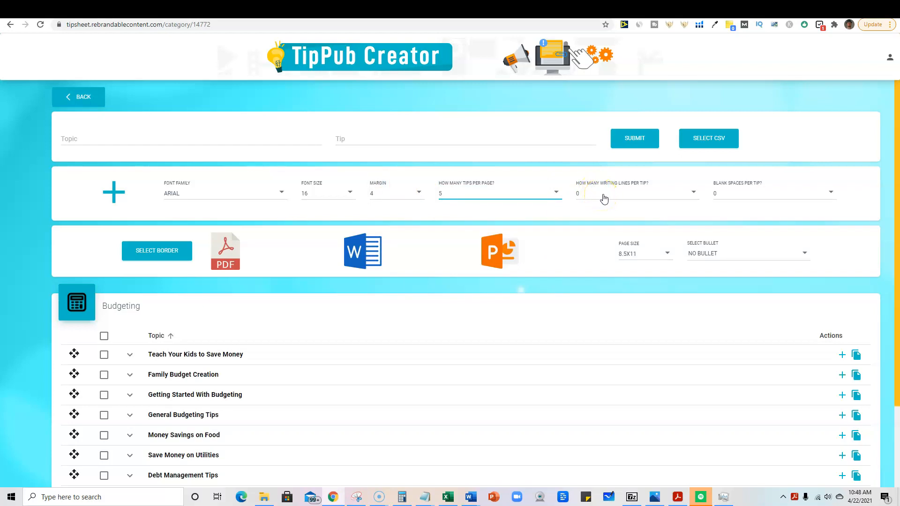
{"action": "left_click", "coordinate": [688, 197]}
{"action": "left_click", "coordinate": [645, 258]}
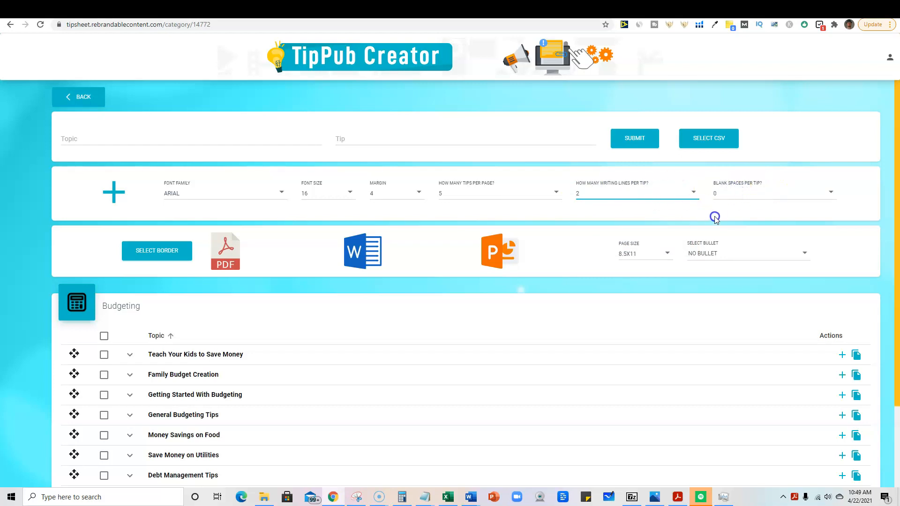
{"action": "left_click", "coordinate": [609, 243]}
Look through the available bullet styles without choosing a different one
{"action": "left_click", "coordinate": [703, 254]}
{"action": "scroll", "coordinate": [722, 310], "scroll_direction": "down", "scroll_amount": 5}
{"action": "scroll", "coordinate": [729, 317], "scroll_direction": "up", "scroll_amount": 5}
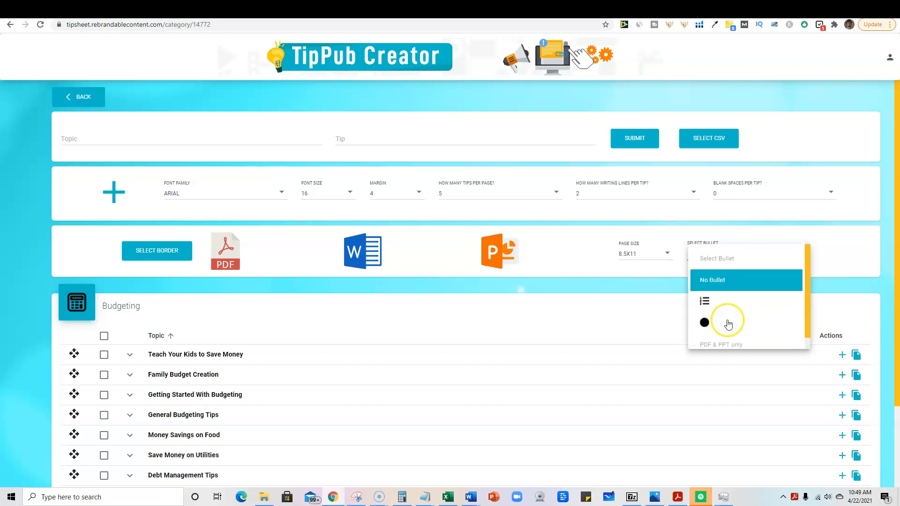
{"action": "left_click", "coordinate": [645, 255]}
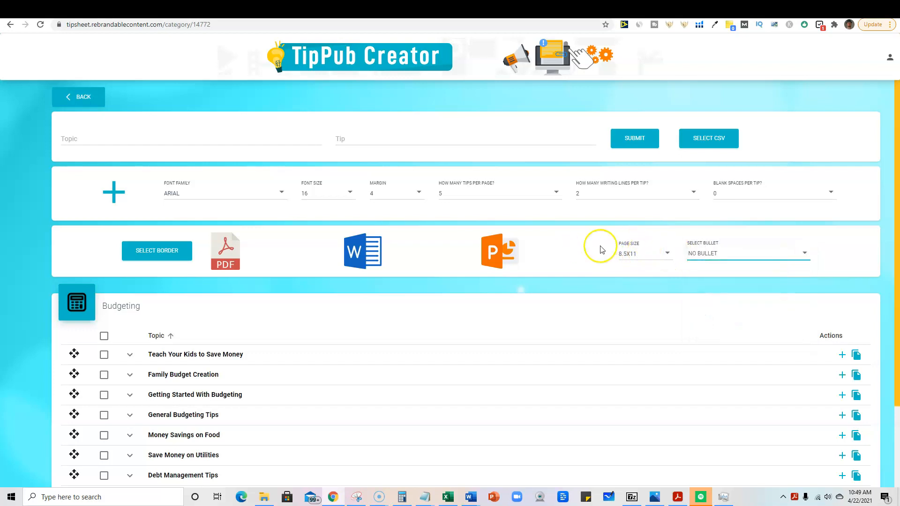
Preview the tips under the "Teach Your Kids to Save Money" topic and collapse the topic again
{"action": "scroll", "coordinate": [457, 349], "scroll_direction": "down", "scroll_amount": 3}
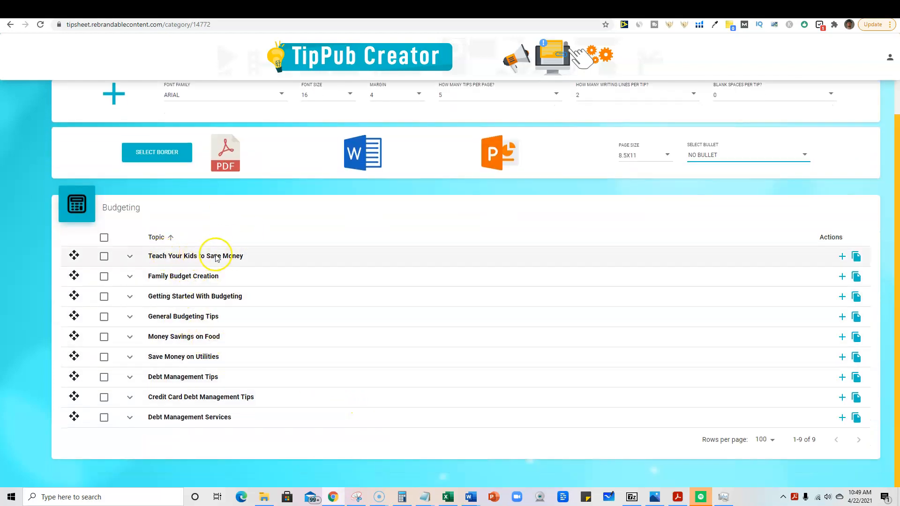
{"action": "left_click", "coordinate": [130, 261]}
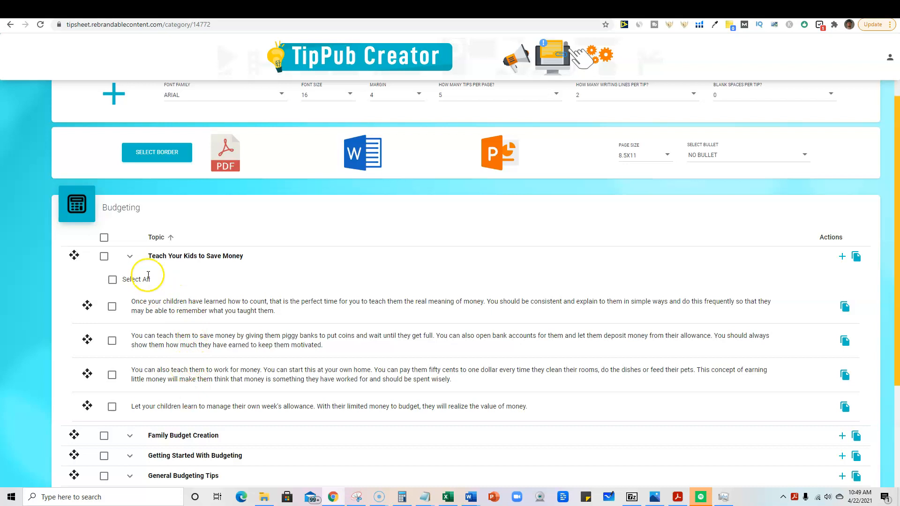
{"action": "left_click", "coordinate": [131, 261]}
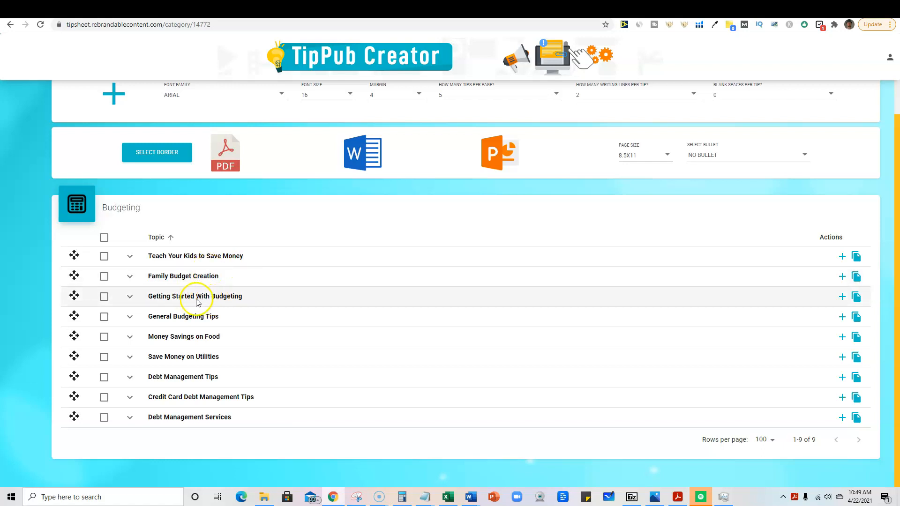
Select the first two tips under "Family Budget Creation", collapse the topic, and reopen it briefly to check the selection
{"action": "left_click", "coordinate": [129, 281]}
{"action": "scroll", "coordinate": [149, 323], "scroll_direction": "down", "scroll_amount": 1}
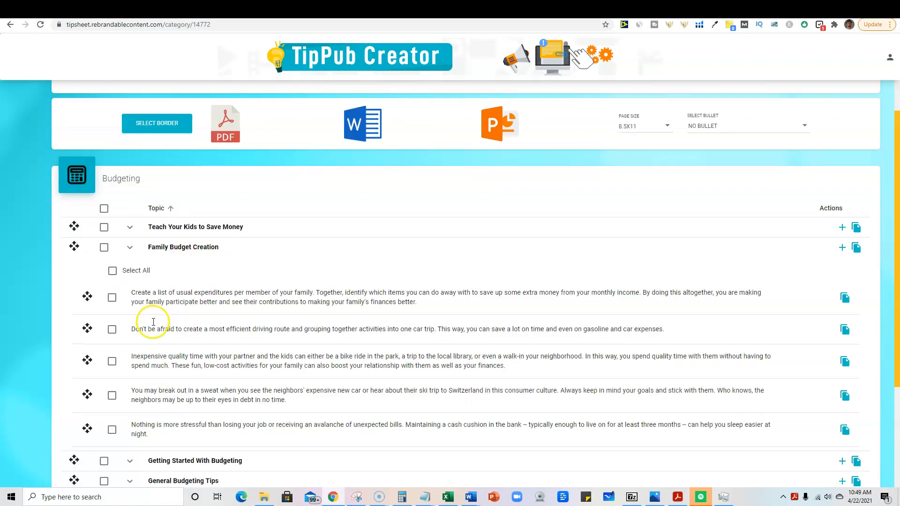
{"action": "left_click", "coordinate": [111, 280]}
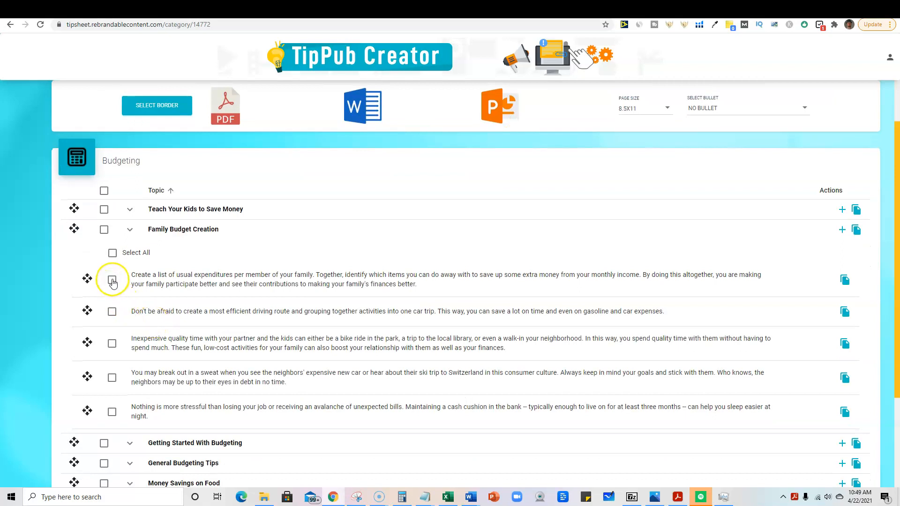
{"action": "left_click", "coordinate": [111, 313]}
{"action": "left_click", "coordinate": [130, 230]}
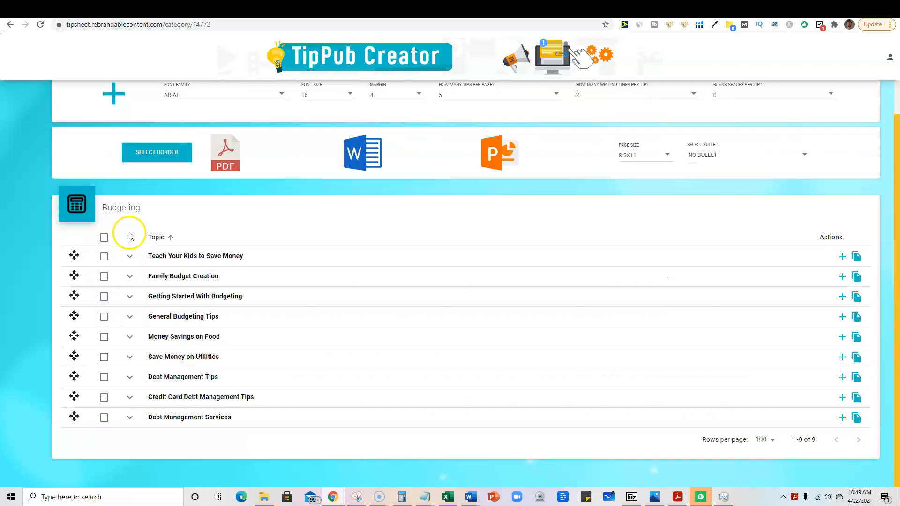
{"action": "left_click", "coordinate": [130, 281]}
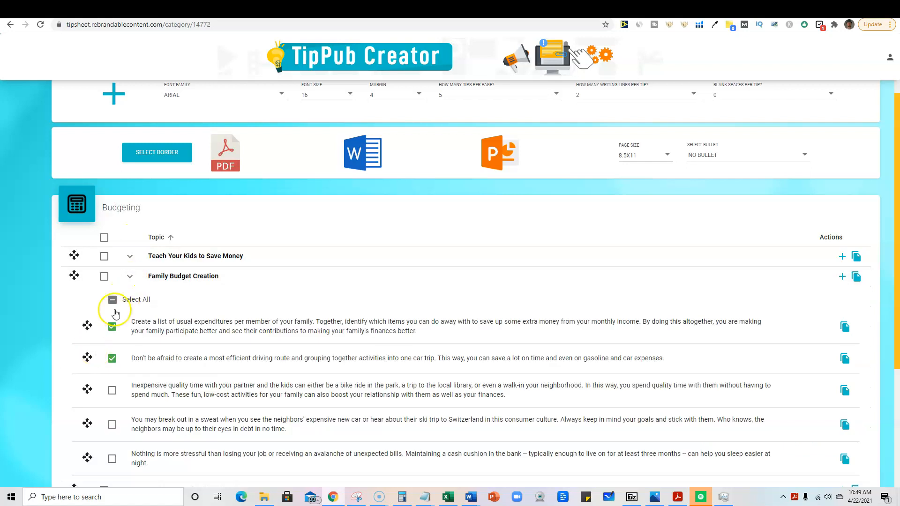
{"action": "left_click", "coordinate": [132, 279]}
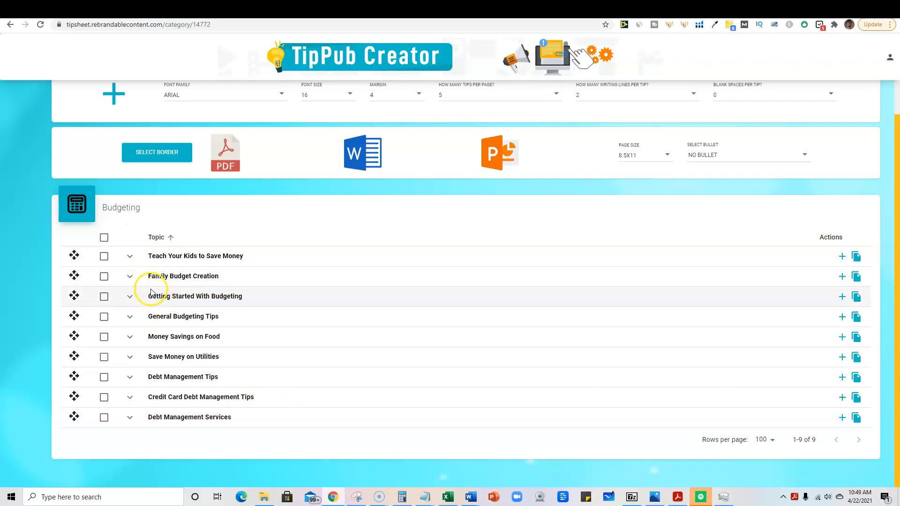
Select the first three tips under "Getting Started With Budgeting" and collapse the topic
{"action": "left_click", "coordinate": [129, 297]}
{"action": "scroll", "coordinate": [135, 337], "scroll_direction": "down", "scroll_amount": 2}
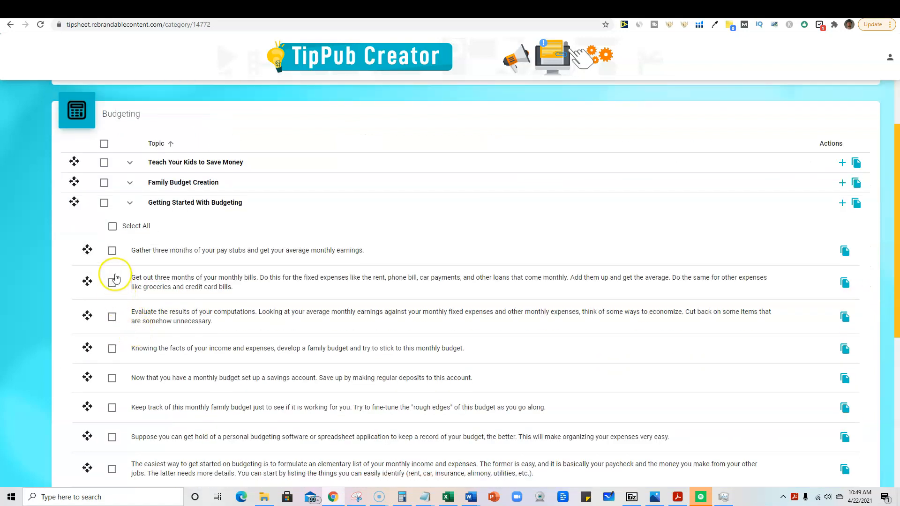
{"action": "left_click", "coordinate": [112, 251]}
{"action": "left_click", "coordinate": [112, 282]}
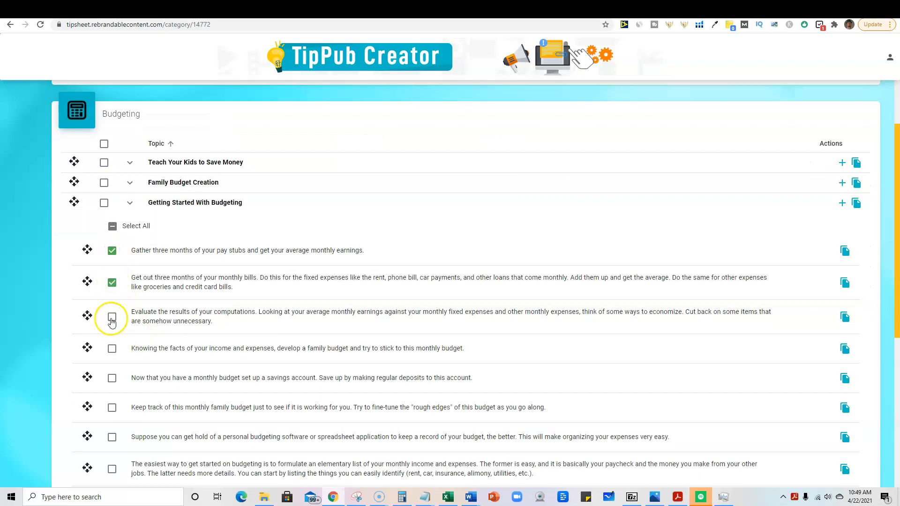
{"action": "left_click", "coordinate": [129, 203]}
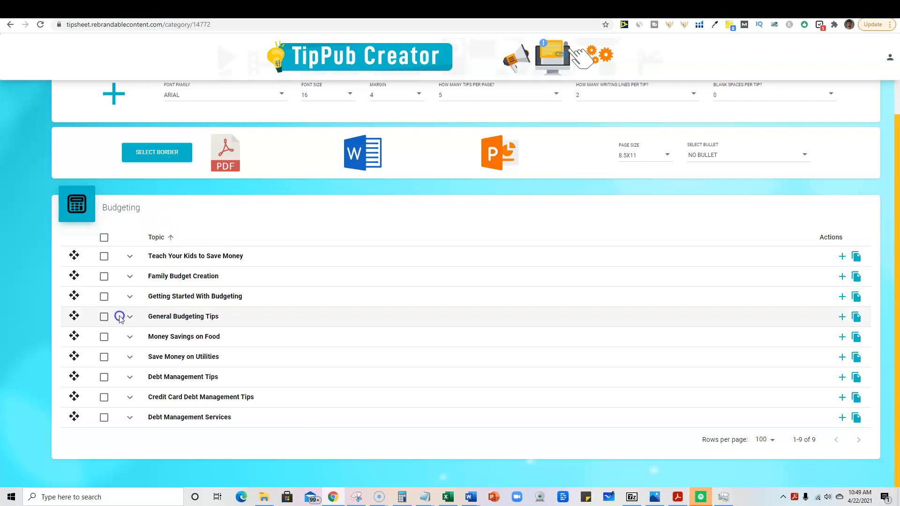
Select the first three tips under "General Budgeting Tips" and collapse the topic
{"action": "left_click", "coordinate": [131, 319]}
{"action": "scroll", "coordinate": [110, 319], "scroll_direction": "down", "scroll_amount": 1}
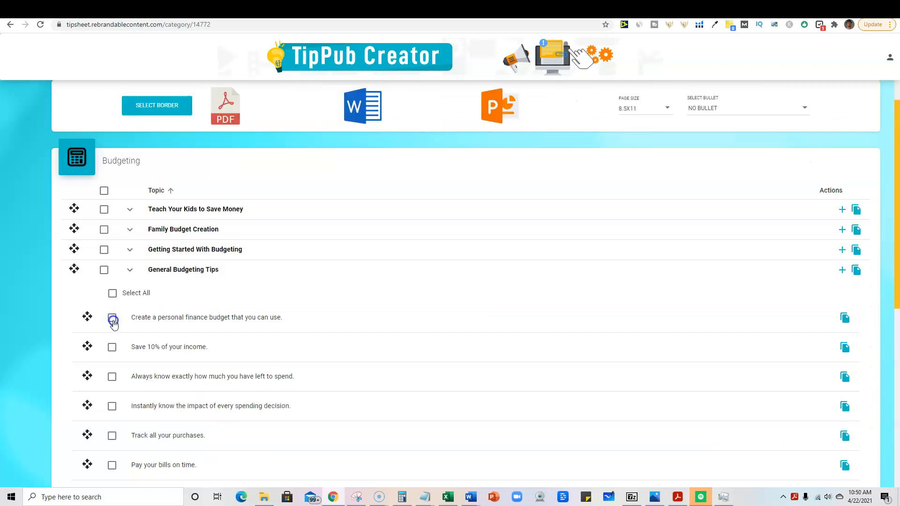
{"action": "left_click", "coordinate": [112, 319]}
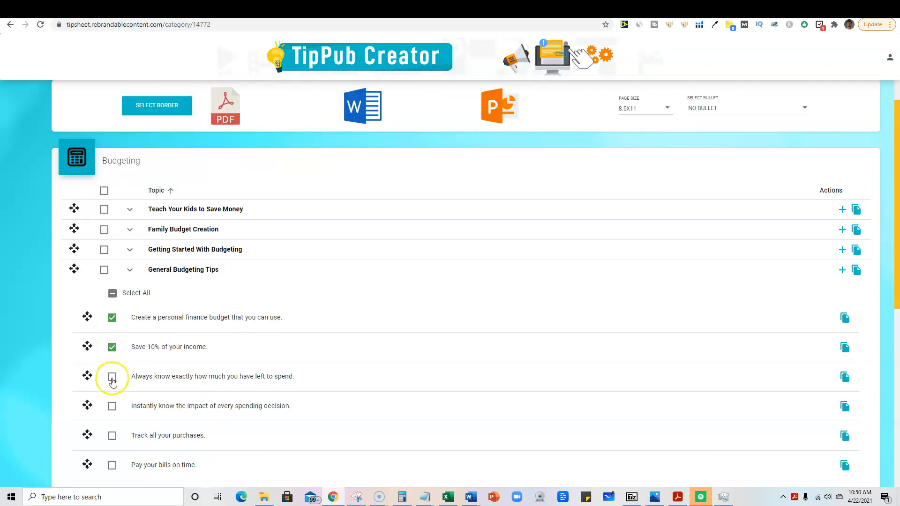
{"action": "left_click", "coordinate": [129, 270]}
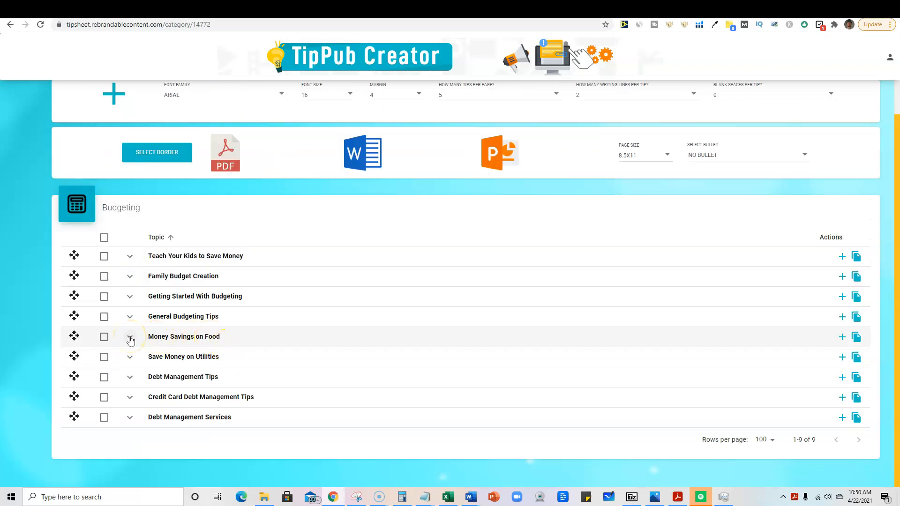
Select the first two tips under the "Debt Management Tips" topic
{"action": "left_click", "coordinate": [129, 380]}
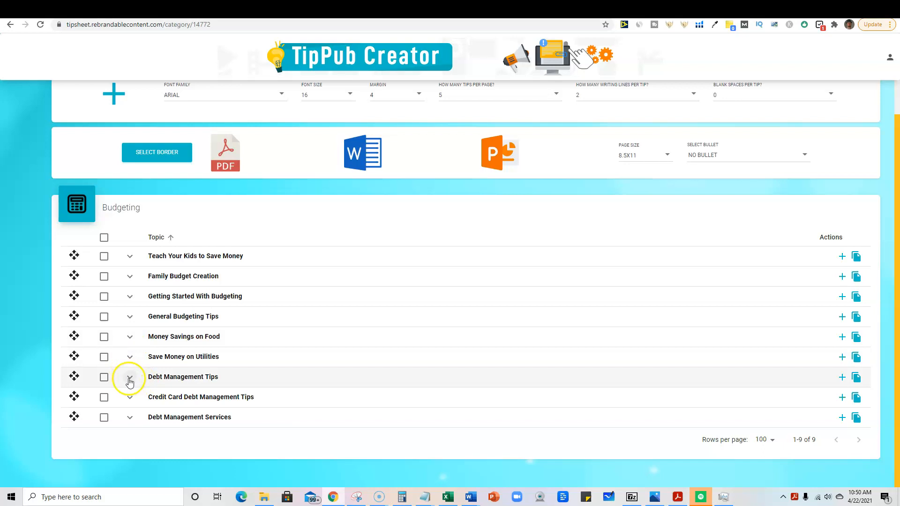
{"action": "scroll", "coordinate": [126, 371], "scroll_direction": "down", "scroll_amount": 2}
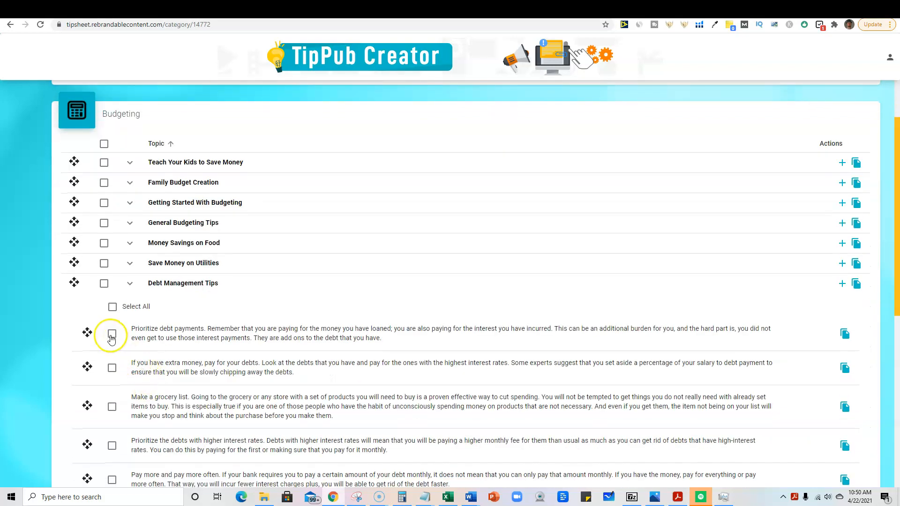
{"action": "left_click", "coordinate": [112, 368]}
Choose the plain line border with quarter-circle corner ornaments for the tip sheet and save the border choice
{"action": "scroll", "coordinate": [513, 361], "scroll_direction": "down", "scroll_amount": 4}
{"action": "scroll", "coordinate": [552, 379], "scroll_direction": "up", "scroll_amount": 5}
{"action": "scroll", "coordinate": [552, 379], "scroll_direction": "down", "scroll_amount": 8}
{"action": "scroll", "coordinate": [327, 267], "scroll_direction": "up", "scroll_amount": 5}
{"action": "scroll", "coordinate": [327, 267], "scroll_direction": "up", "scroll_amount": 6}
{"action": "scroll", "coordinate": [318, 300], "scroll_direction": "down", "scroll_amount": 4}
{"action": "scroll", "coordinate": [446, 317], "scroll_direction": "up", "scroll_amount": 4}
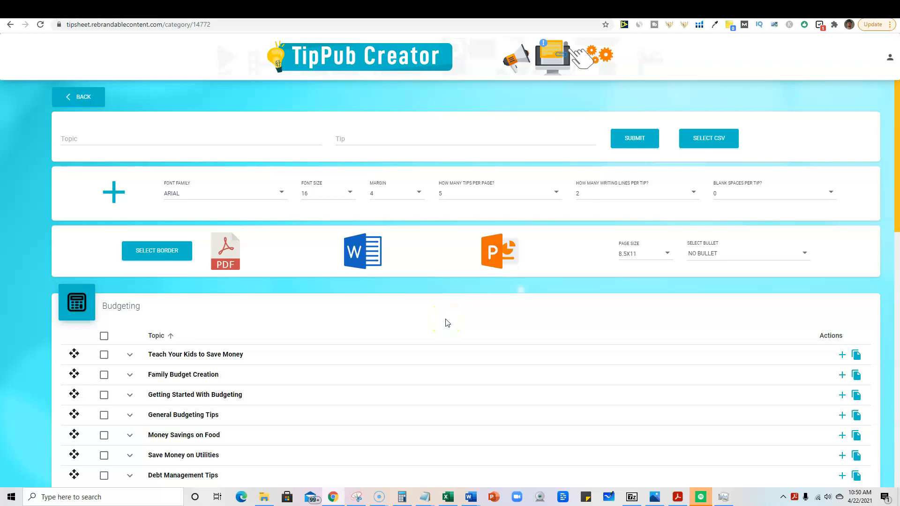
{"action": "left_click", "coordinate": [150, 251]}
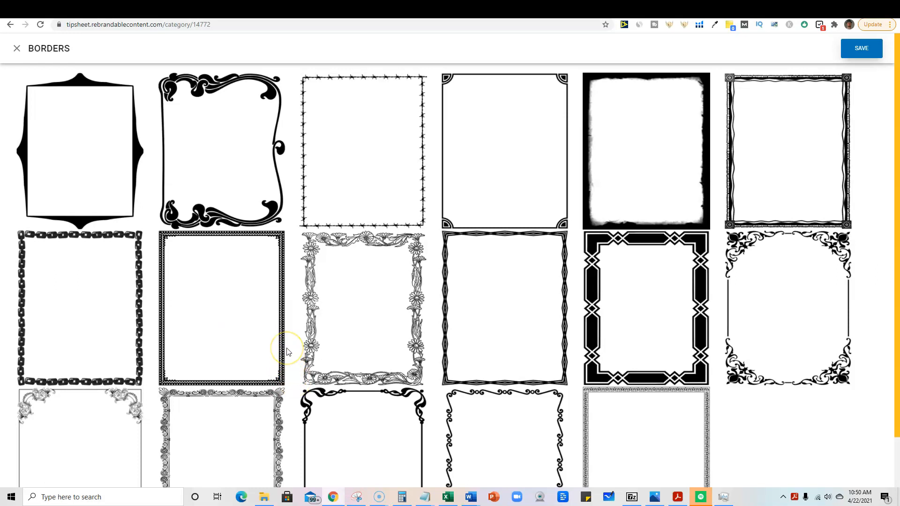
{"action": "left_click", "coordinate": [507, 167]}
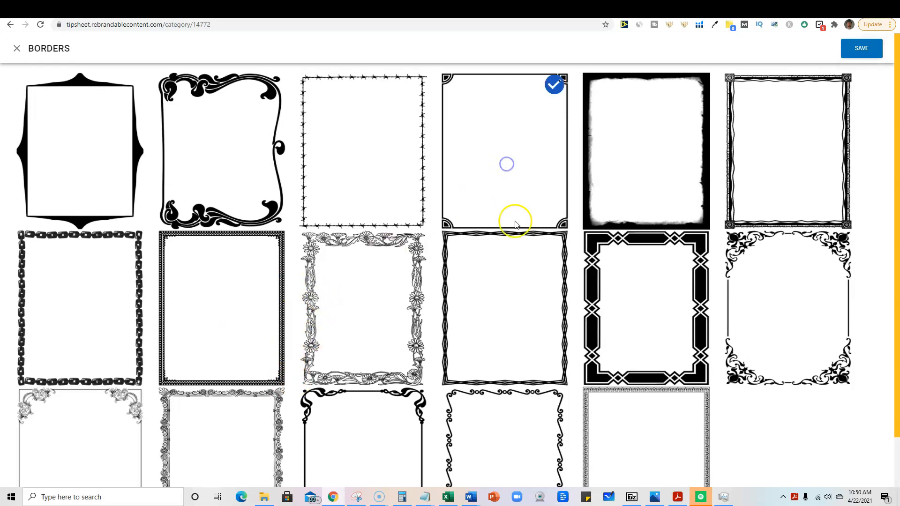
{"action": "left_click", "coordinate": [864, 49]}
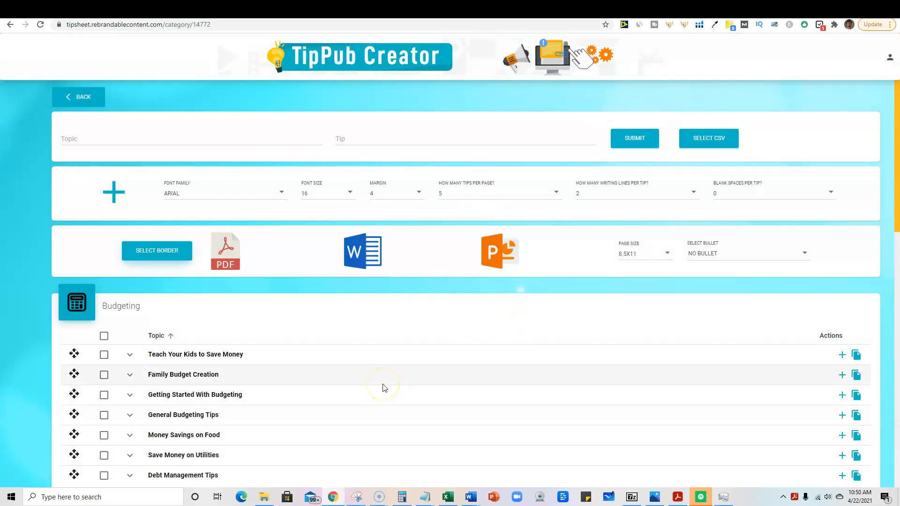
Export the selected tips to PowerPoint and open the downloaded Budgeting.pptx in PowerPoint for editing in a maximized window
{"action": "scroll", "coordinate": [382, 388], "scroll_direction": "down", "scroll_amount": 12}
{"action": "scroll", "coordinate": [384, 388], "scroll_direction": "up", "scroll_amount": 10}
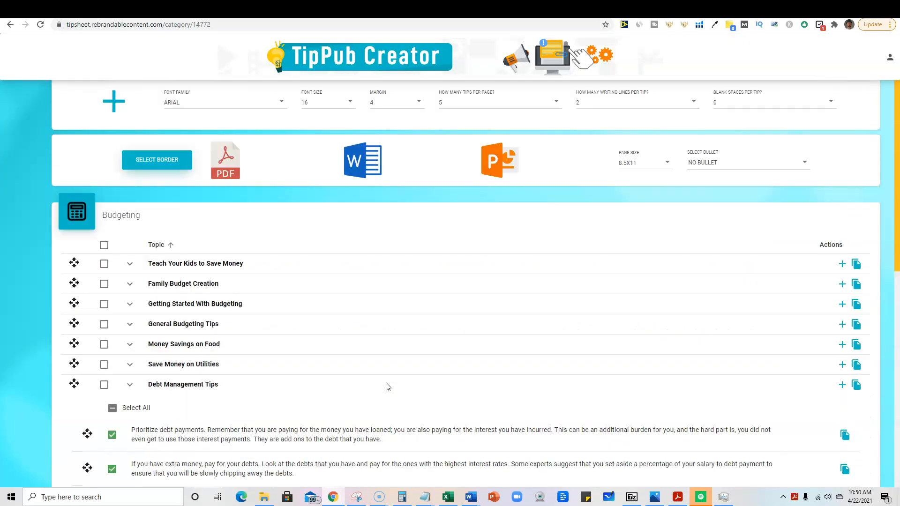
{"action": "scroll", "coordinate": [387, 386], "scroll_direction": "up", "scroll_amount": 2}
{"action": "scroll", "coordinate": [459, 364], "scroll_direction": "down", "scroll_amount": 2}
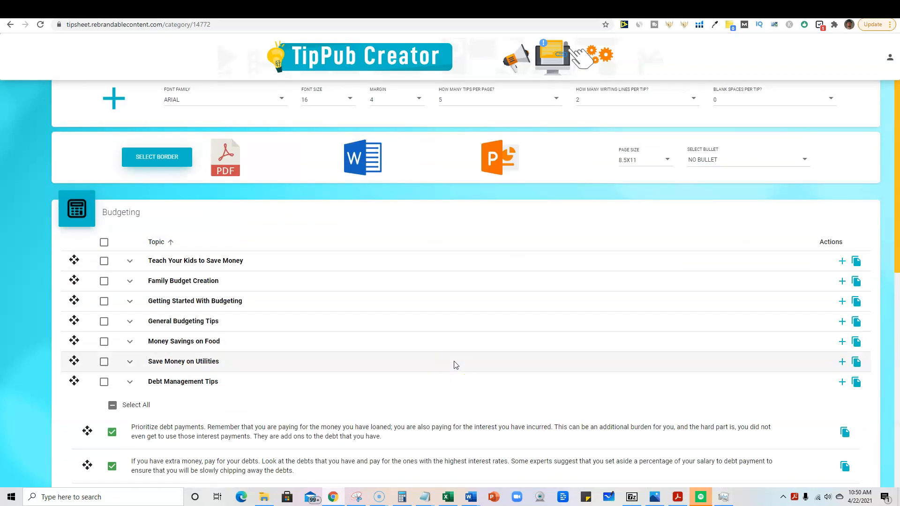
{"action": "scroll", "coordinate": [519, 374], "scroll_direction": "up", "scroll_amount": 2}
{"action": "scroll", "coordinate": [553, 349], "scroll_direction": "down", "scroll_amount": 3}
{"action": "scroll", "coordinate": [553, 352], "scroll_direction": "up", "scroll_amount": 3}
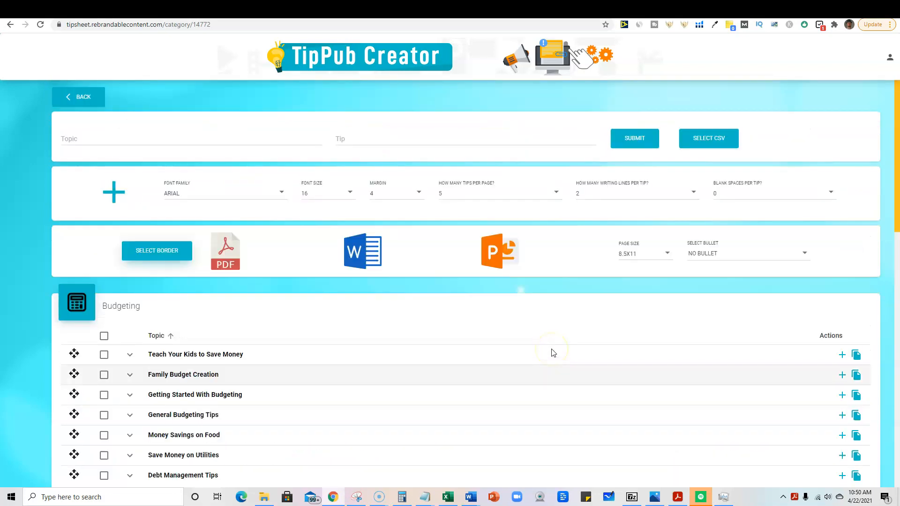
{"action": "left_click", "coordinate": [503, 253]}
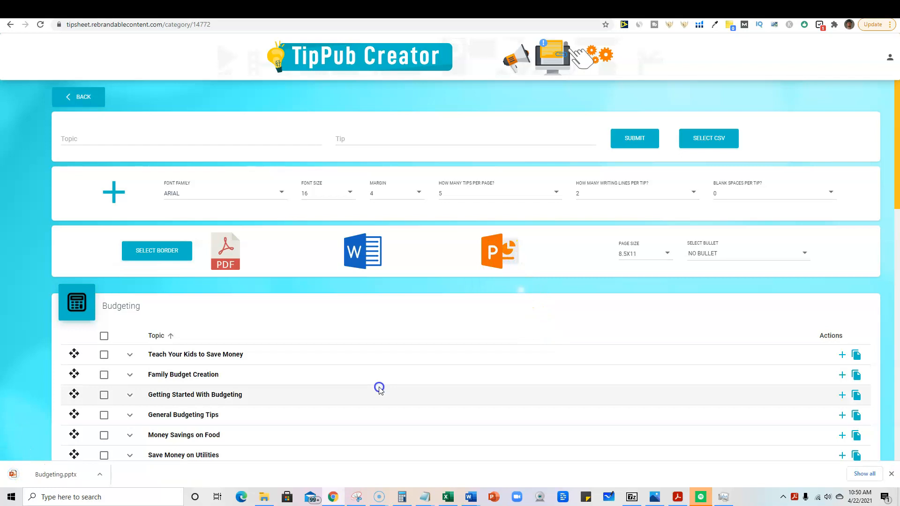
{"action": "left_click", "coordinate": [65, 475]}
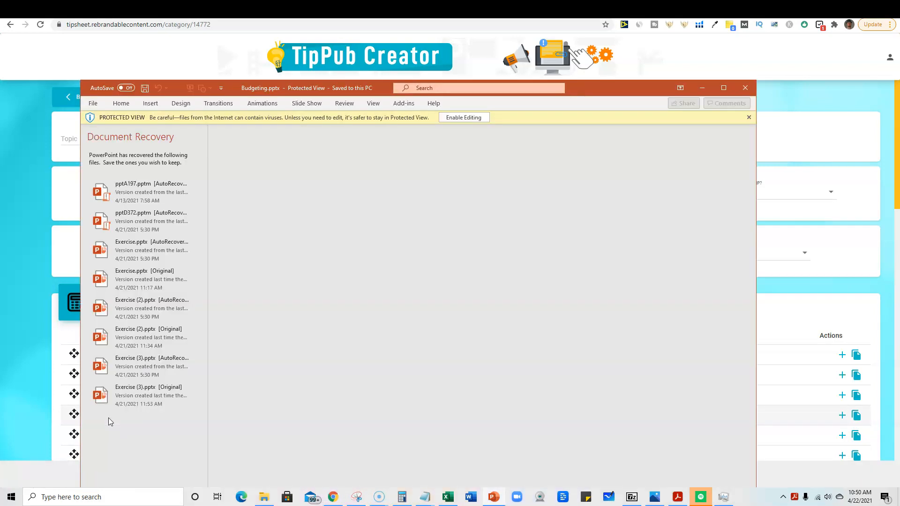
{"action": "left_click", "coordinate": [466, 117]}
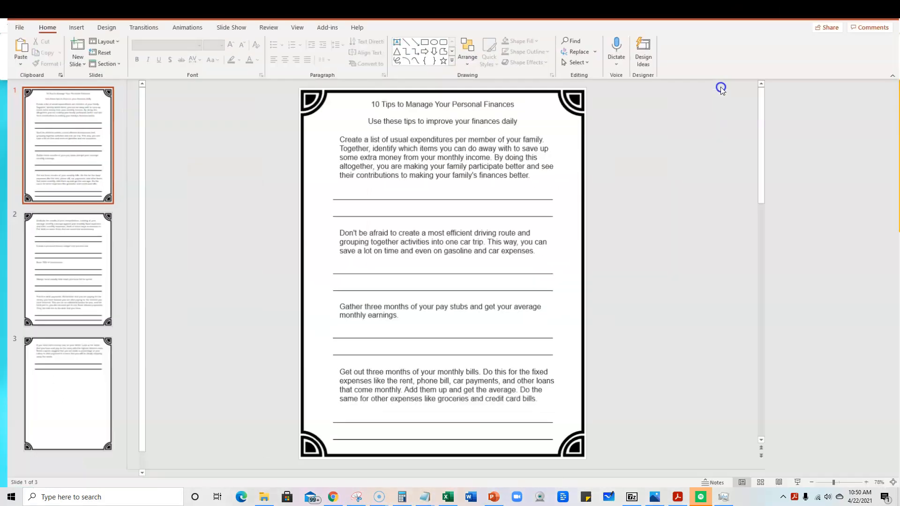
{"action": "left_click", "coordinate": [721, 87]}
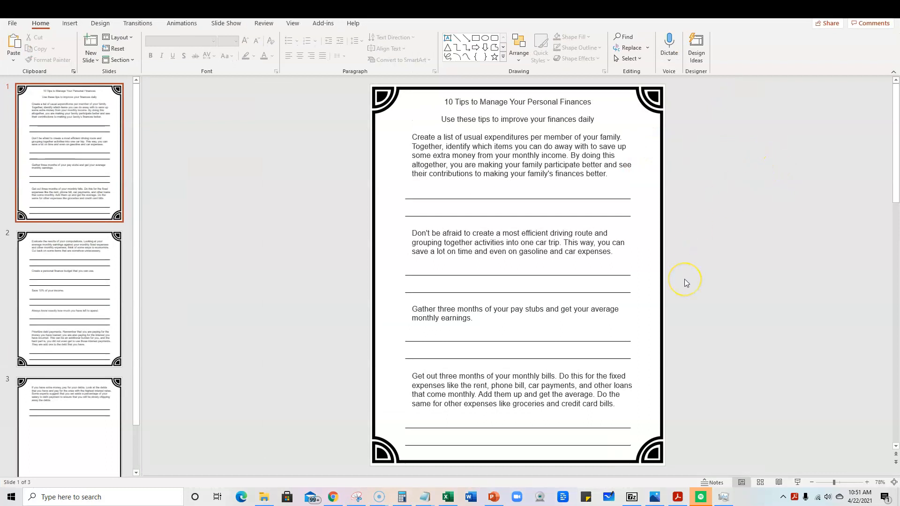
Review the three slides of the exported tip sheet and close the presentation to return to TipPub Creator
{"action": "scroll", "coordinate": [598, 281], "scroll_direction": "down", "scroll_amount": 1}
{"action": "scroll", "coordinate": [581, 263], "scroll_direction": "up", "scroll_amount": 1}
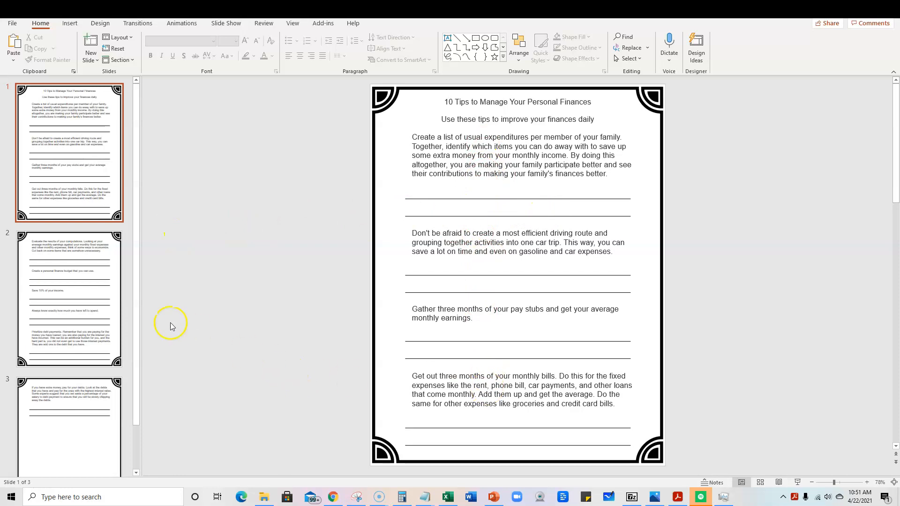
{"action": "left_click", "coordinate": [58, 252]}
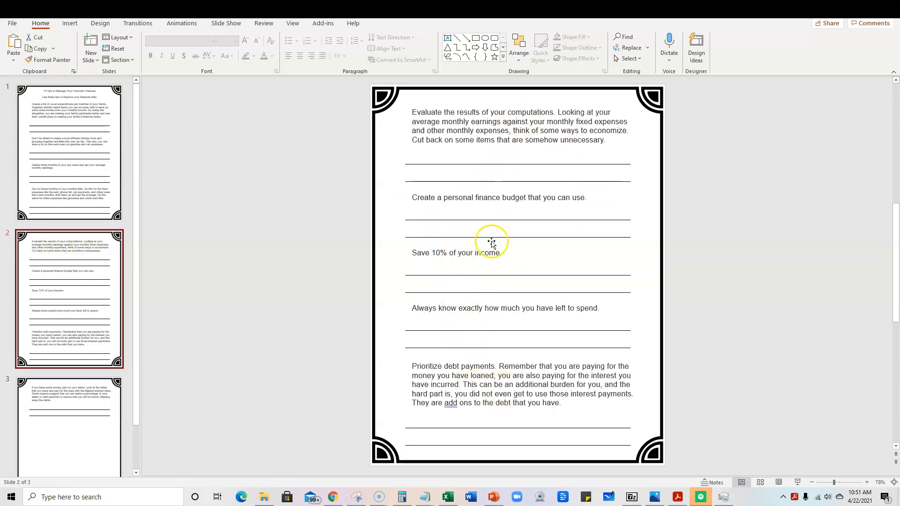
{"action": "scroll", "coordinate": [121, 344], "scroll_direction": "down", "scroll_amount": 1}
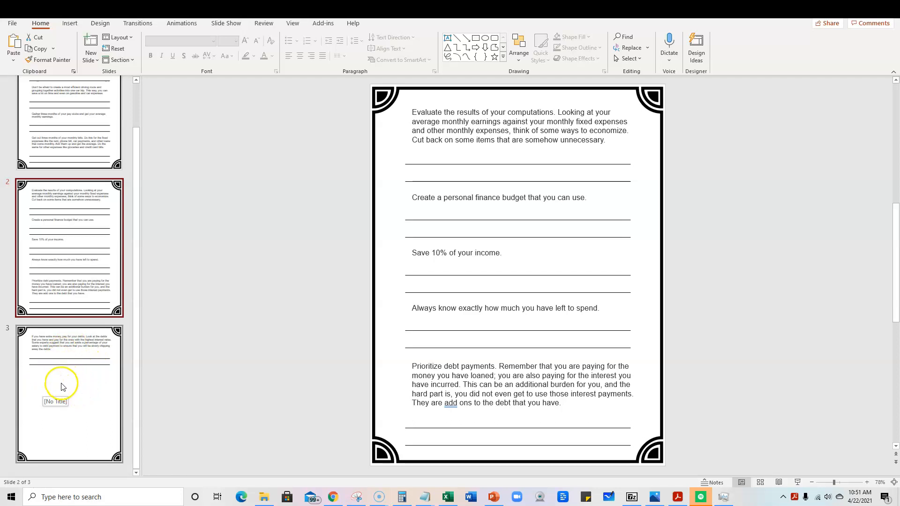
{"action": "left_click", "coordinate": [889, 10]}
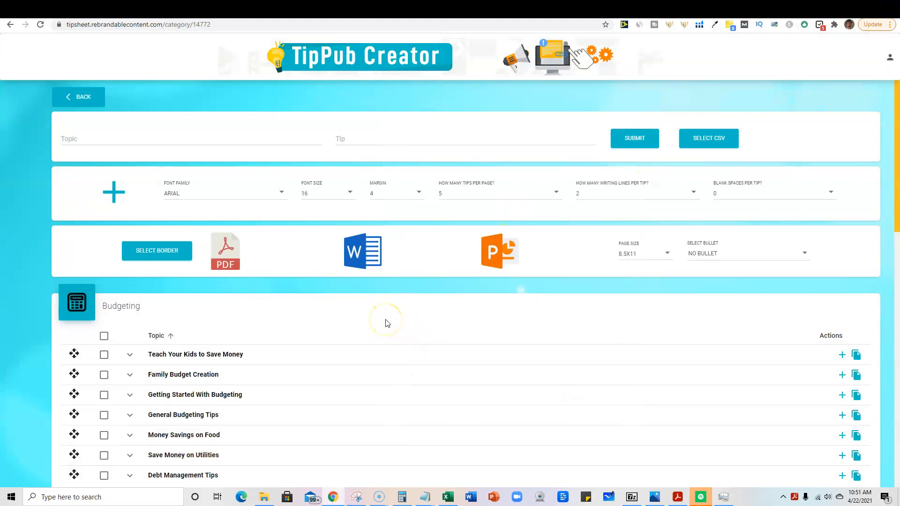
Add three more "Debt Management Tips" to the selection: "If your bank requires...", "Credit cards may be convenient..." and "Having a list of products..."
{"action": "scroll", "coordinate": [386, 323], "scroll_direction": "down", "scroll_amount": 1}
{"action": "scroll", "coordinate": [385, 322], "scroll_direction": "up", "scroll_amount": 1}
{"action": "scroll", "coordinate": [334, 338], "scroll_direction": "down", "scroll_amount": 4}
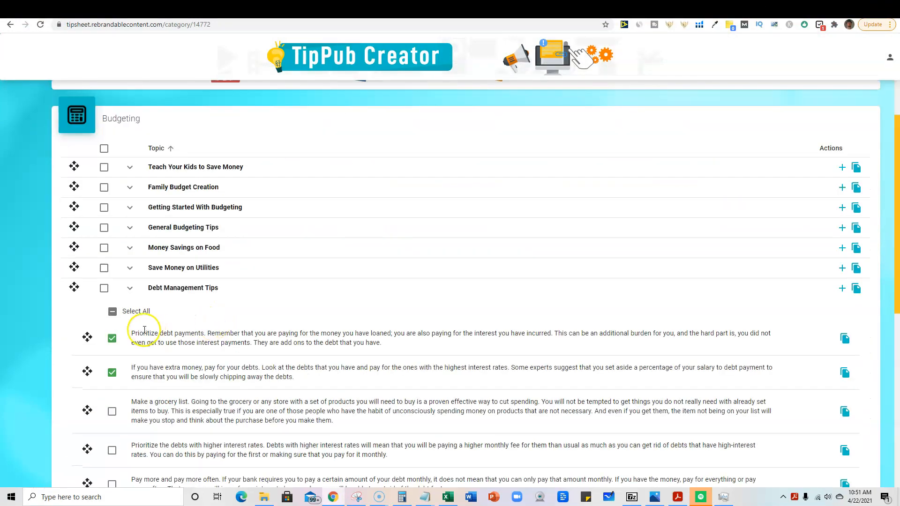
{"action": "scroll", "coordinate": [143, 331], "scroll_direction": "down", "scroll_amount": 5}
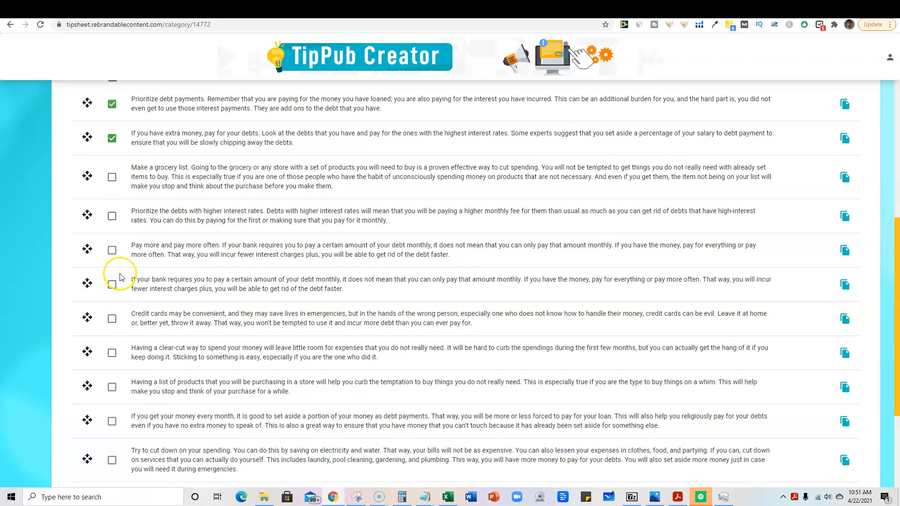
{"action": "left_click", "coordinate": [113, 286]}
{"action": "left_click", "coordinate": [112, 320]}
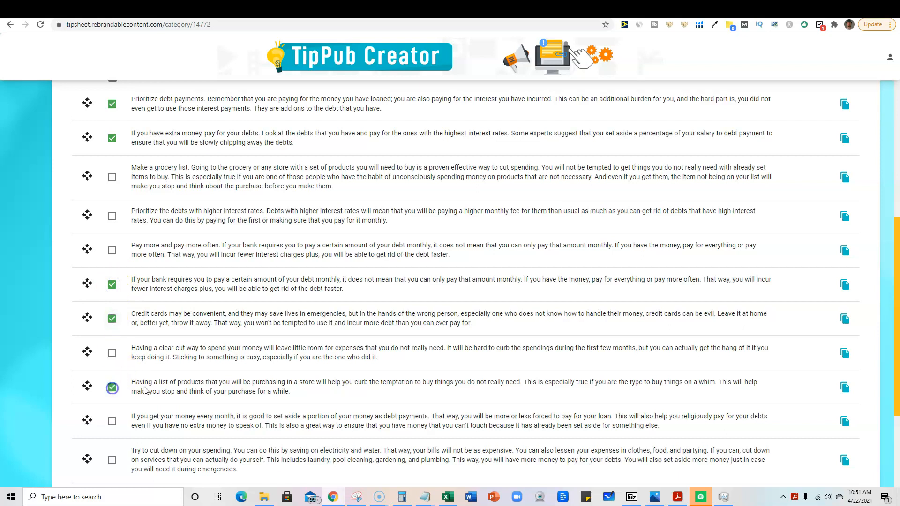
Export the expanded tip selection to PowerPoint again and open Budgeting (1).pptx in PowerPoint for editing
{"action": "scroll", "coordinate": [594, 341], "scroll_direction": "up", "scroll_amount": 15}
{"action": "left_click", "coordinate": [503, 260]}
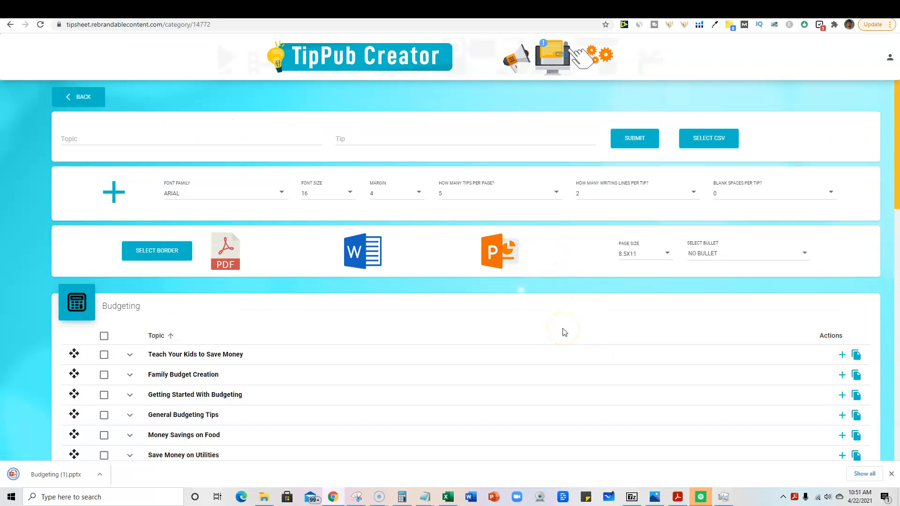
{"action": "left_click", "coordinate": [65, 478]}
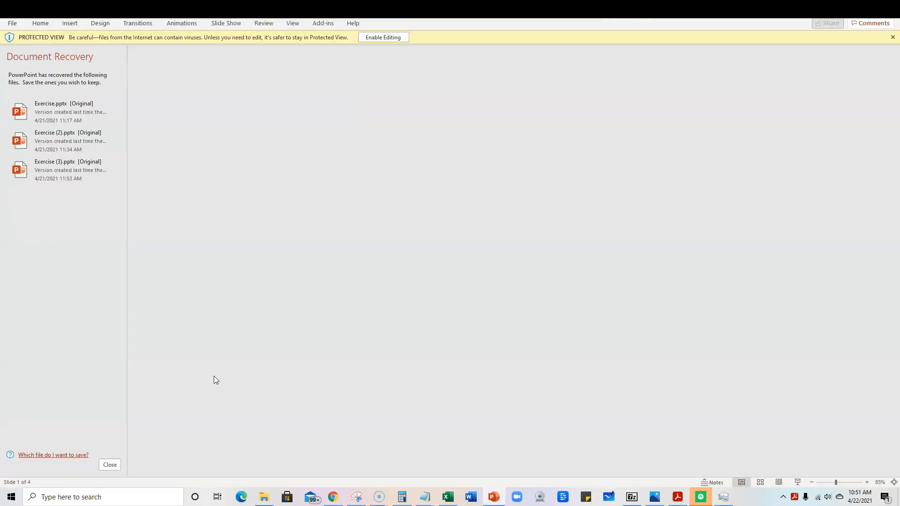
{"action": "left_click", "coordinate": [368, 40]}
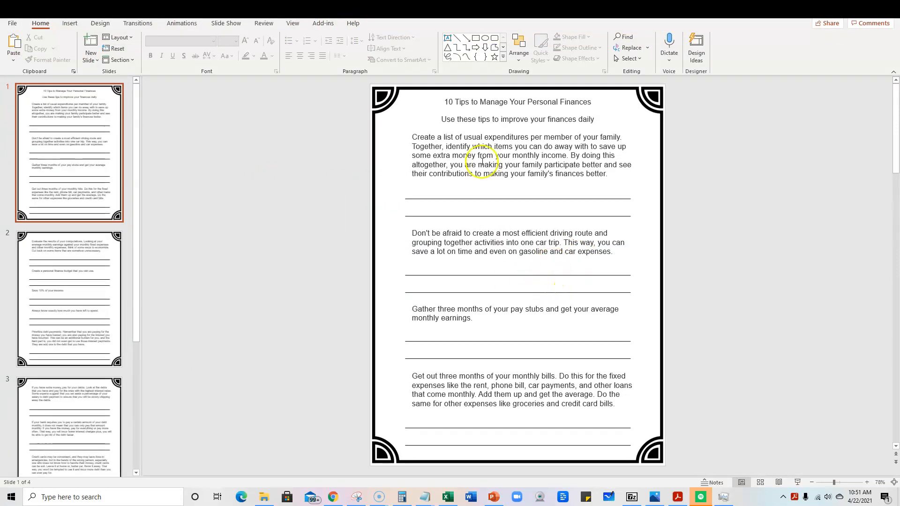
Review the four slides of the exported tip sheet for how the tips and writing lines are laid out
{"action": "left_click", "coordinate": [56, 291]}
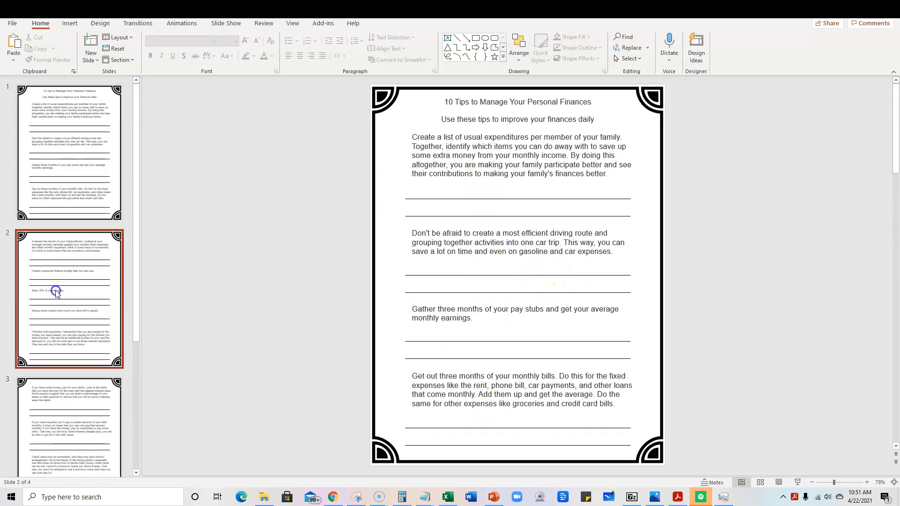
{"action": "left_click", "coordinate": [49, 427]}
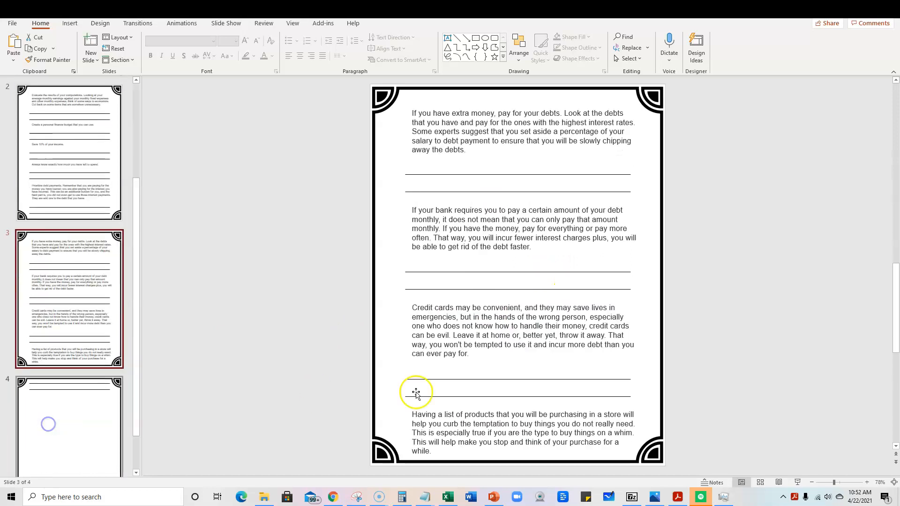
{"action": "scroll", "coordinate": [593, 389], "scroll_direction": "down", "scroll_amount": 1}
{"action": "scroll", "coordinate": [584, 392], "scroll_direction": "up", "scroll_amount": 2}
{"action": "left_click", "coordinate": [22, 130]}
{"action": "left_click", "coordinate": [66, 294]}
{"action": "left_click", "coordinate": [55, 422]}
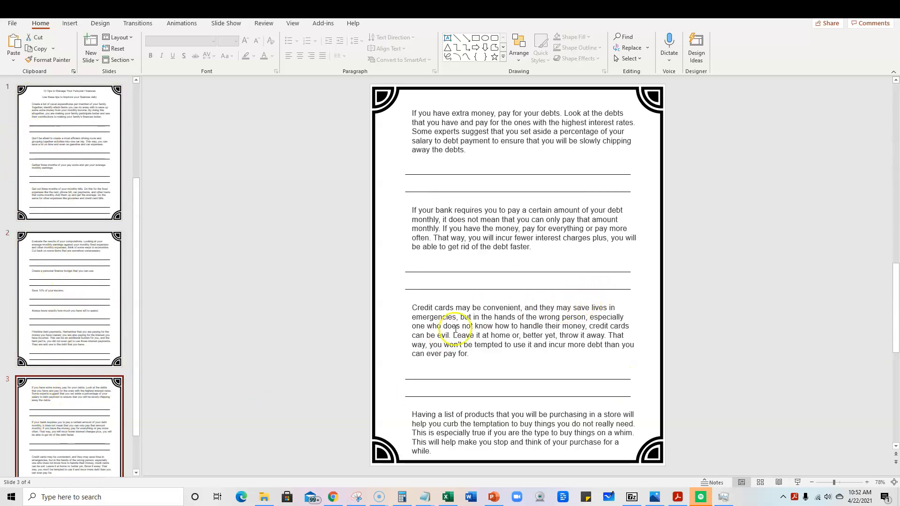
{"action": "scroll", "coordinate": [480, 297], "scroll_direction": "down", "scroll_amount": 1}
{"action": "left_click", "coordinate": [64, 352]}
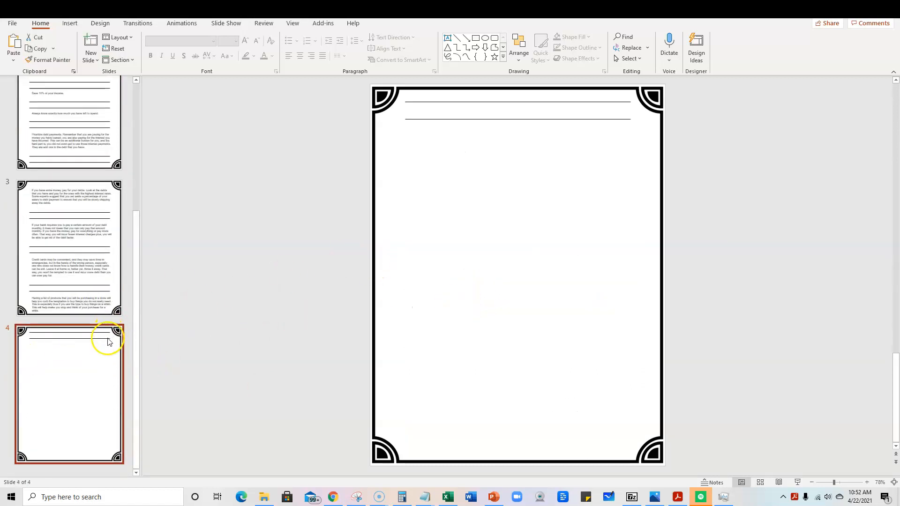
Shorten the text box of the last tip on slide 3 ("Having a list of products...") and set its font size to 14
{"action": "left_click", "coordinate": [83, 306]}
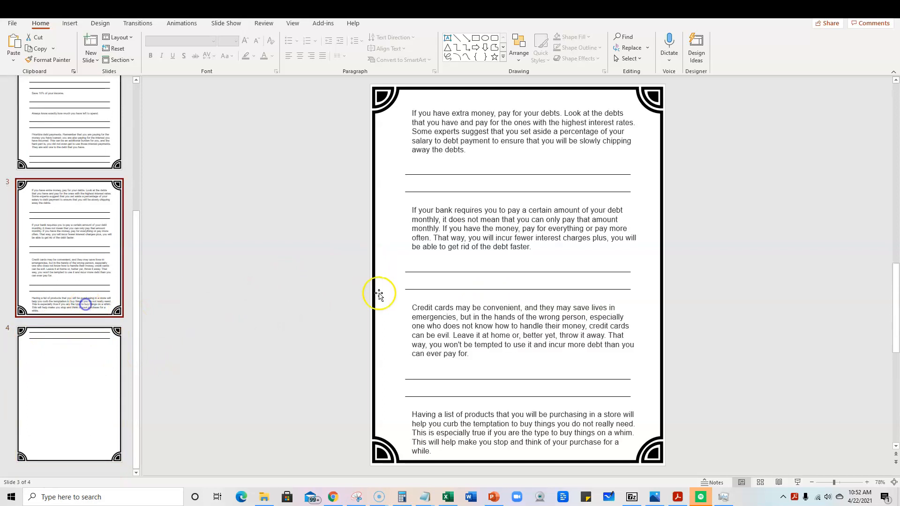
{"action": "left_click", "coordinate": [495, 421]}
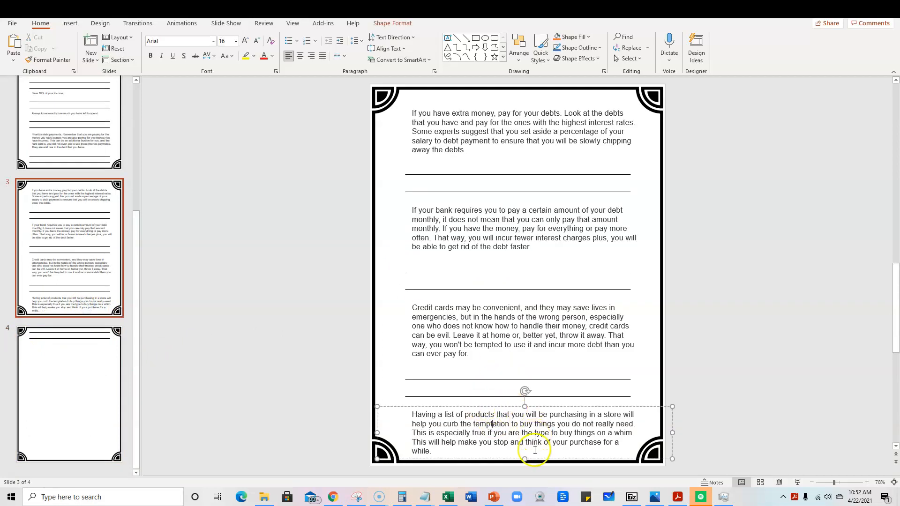
{"action": "left_click_drag", "start_coordinate": [526, 459], "coordinate": [525, 451]}
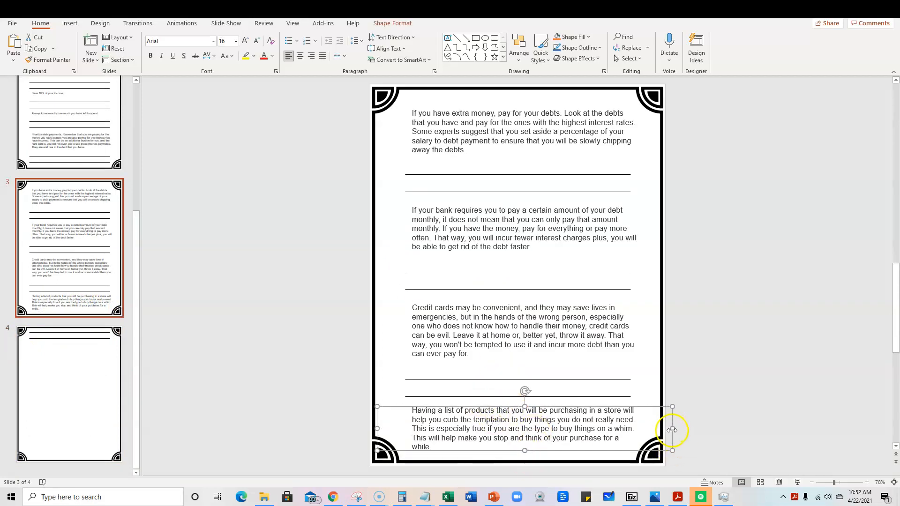
{"action": "left_click", "coordinate": [589, 356]}
{"action": "left_click", "coordinate": [592, 430]}
{"action": "left_click", "coordinate": [576, 408]}
{"action": "left_click", "coordinate": [235, 41]}
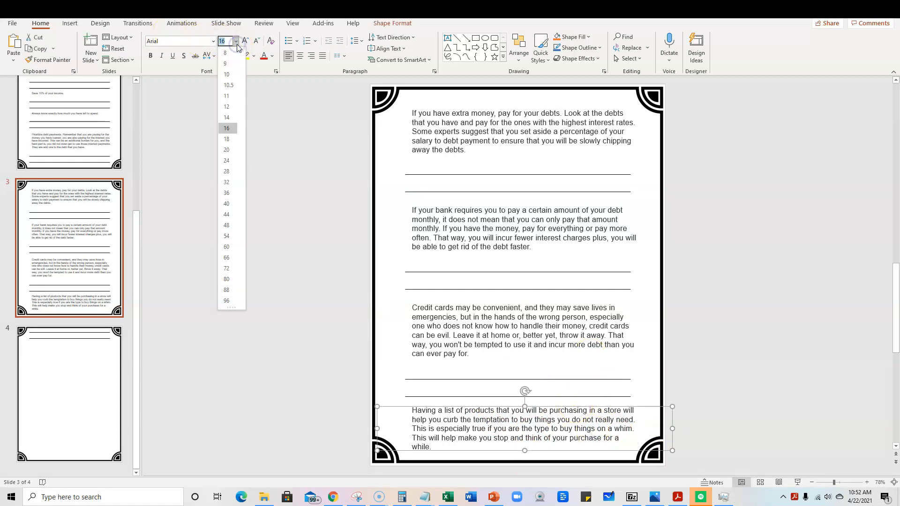
{"action": "left_click", "coordinate": [227, 118]}
Shrink the border picture on slide 4 from its upper edge to uncover the two writing lines
{"action": "left_click", "coordinate": [60, 358]}
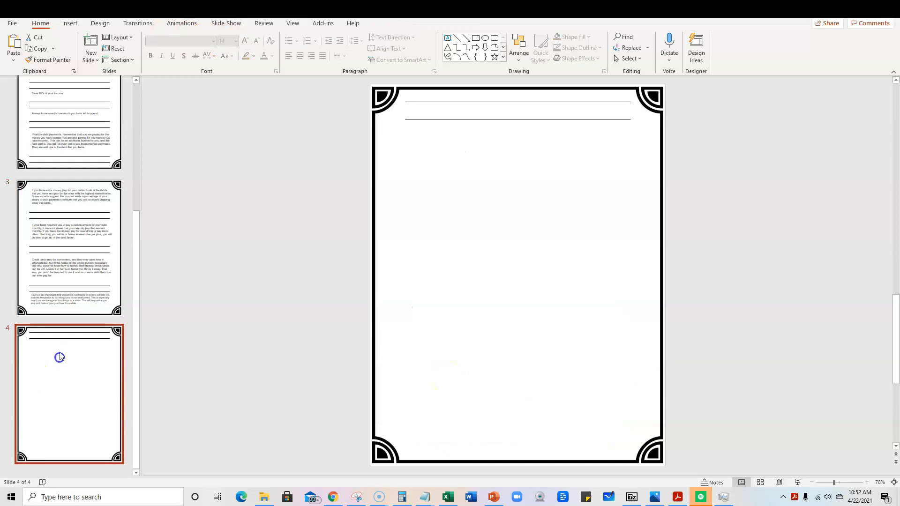
{"action": "left_click", "coordinate": [526, 107]}
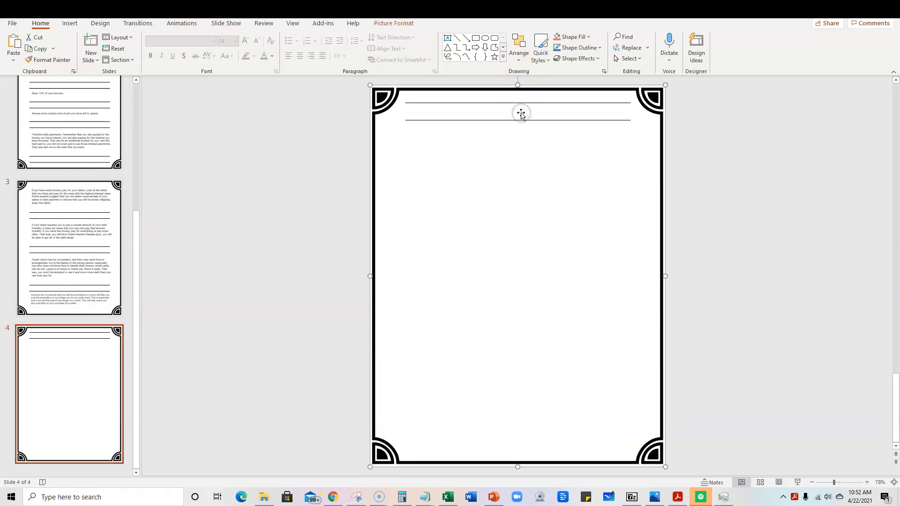
{"action": "left_click_drag", "start_coordinate": [519, 85], "coordinate": [521, 176]}
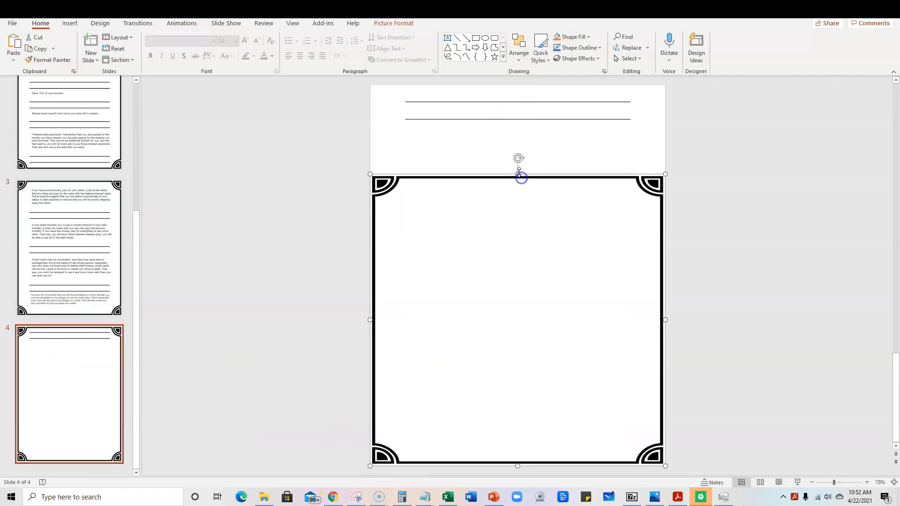
Delete slide 4 with the leftover border from the presentation
{"action": "scroll", "coordinate": [479, 427], "scroll_direction": "up", "scroll_amount": 2}
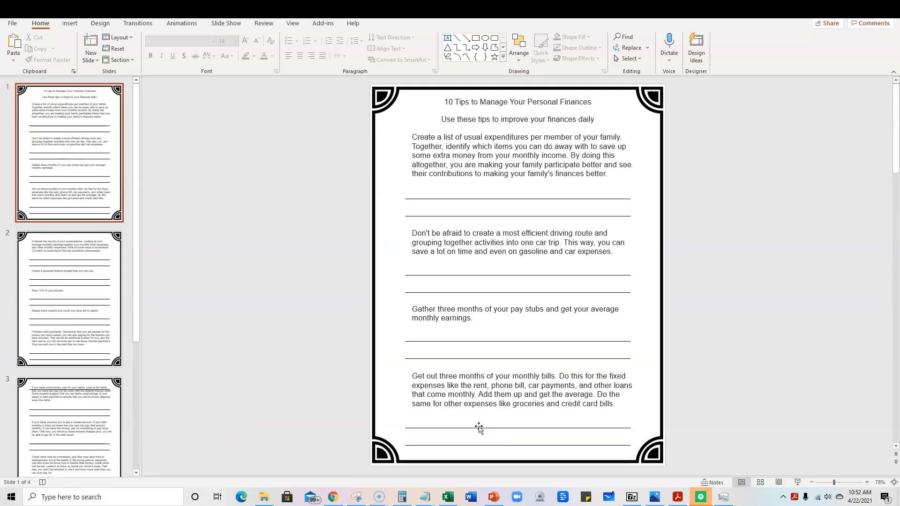
{"action": "scroll", "coordinate": [71, 281], "scroll_direction": "down", "scroll_amount": 4}
{"action": "left_click", "coordinate": [70, 420]}
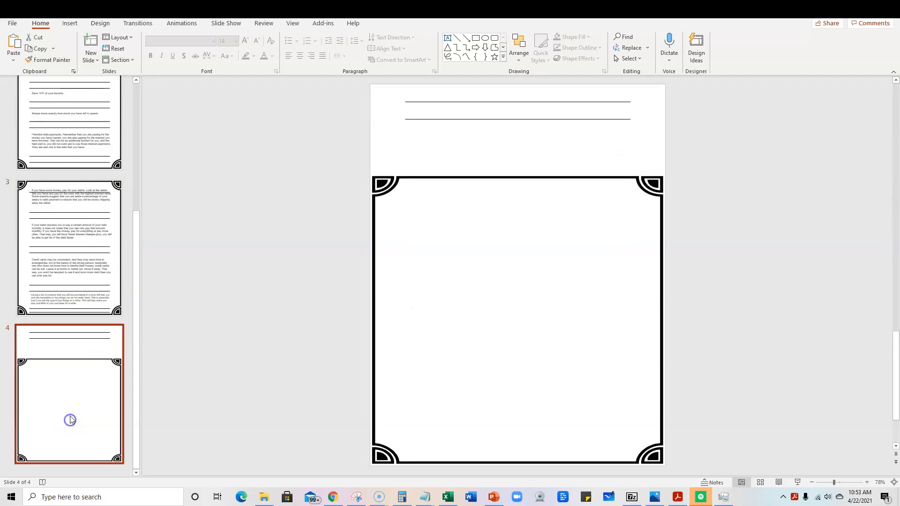
{"action": "key", "text": "Delete"}
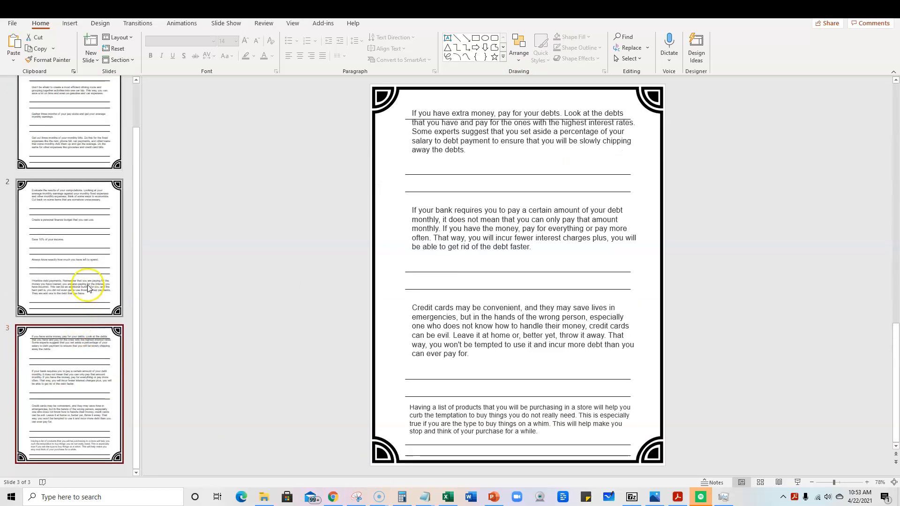
Review the three remaining slides and return to slide 1
{"action": "scroll", "coordinate": [70, 235], "scroll_direction": "up", "scroll_amount": 5}
{"action": "left_click", "coordinate": [62, 143]}
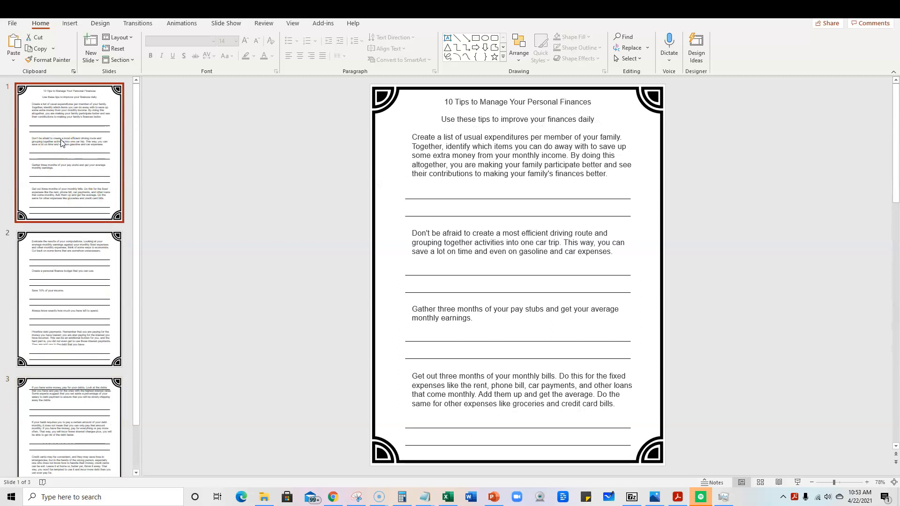
{"action": "key", "text": "Down"}
{"action": "key", "text": "Down"}
{"action": "key", "text": "Up"}
{"action": "key", "text": "Down"}
{"action": "key", "text": "Up"}
{"action": "key", "text": "Up"}
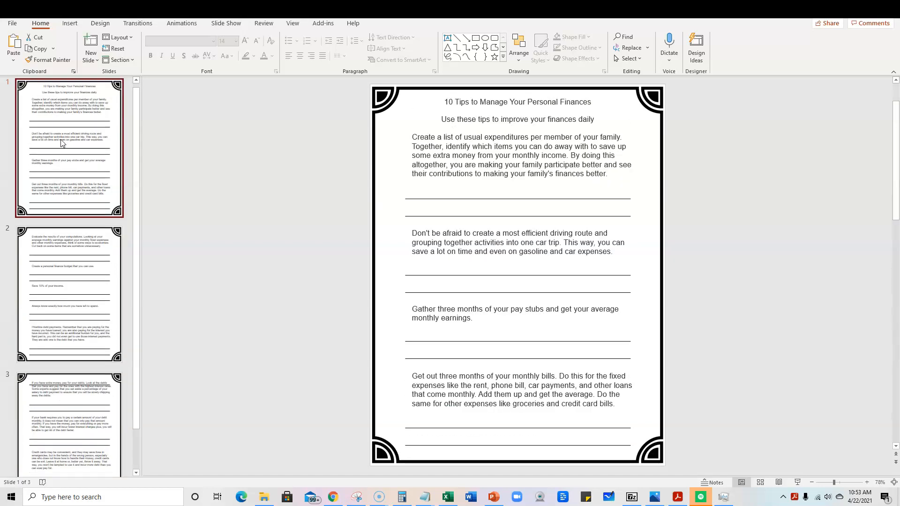
{"action": "left_click", "coordinate": [296, 119]}
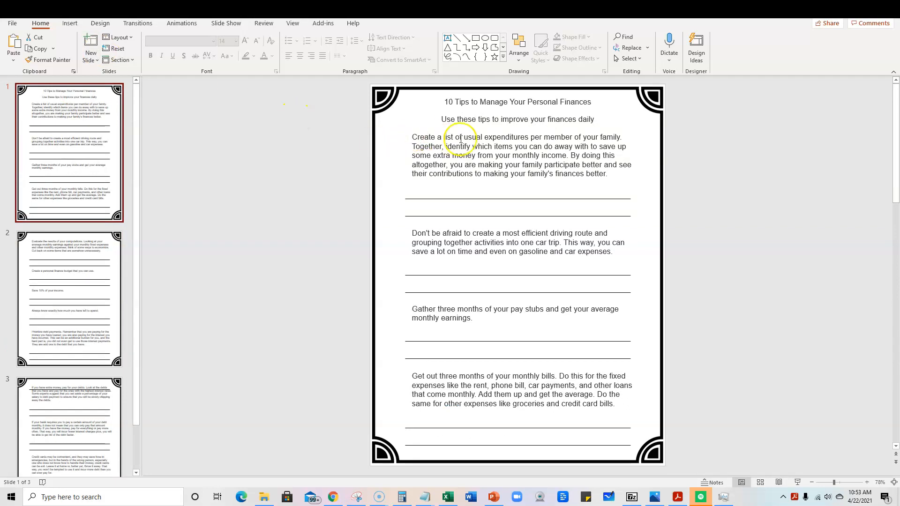
Set the title "10 Tips to Manage Your Personal Finances" on slide 1 to the Bradley Hand ITC font in bold
{"action": "left_click", "coordinate": [516, 125]}
{"action": "left_click", "coordinate": [574, 98]}
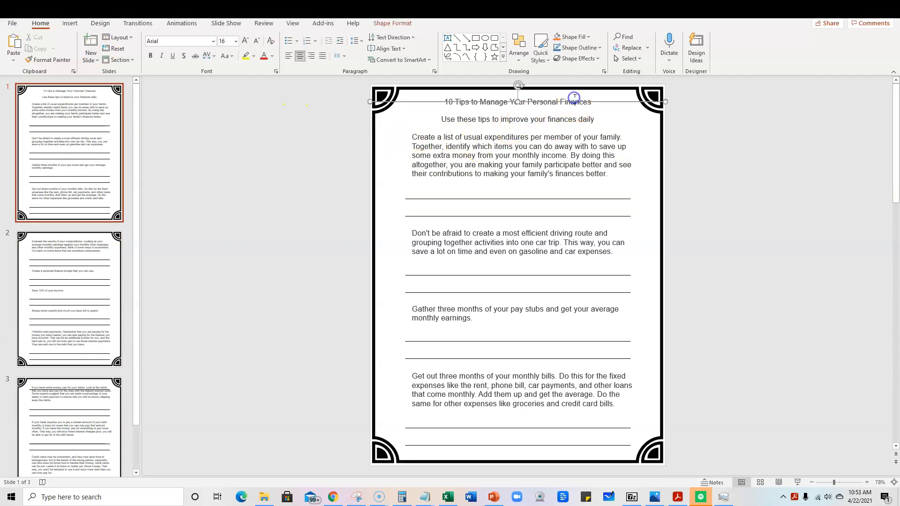
{"action": "left_click_drag", "start_coordinate": [589, 108], "coordinate": [467, 107]}
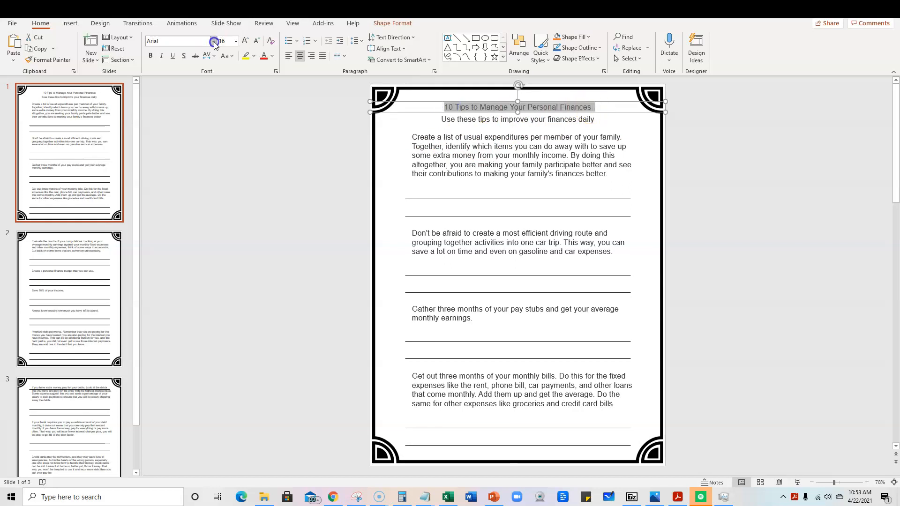
{"action": "left_click", "coordinate": [214, 41]}
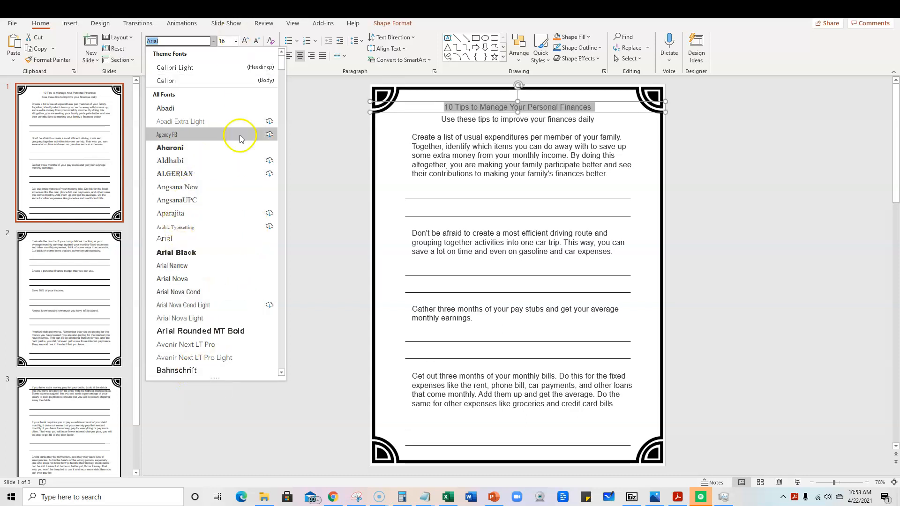
{"action": "left_click_drag", "start_coordinate": [284, 65], "coordinate": [287, 94]}
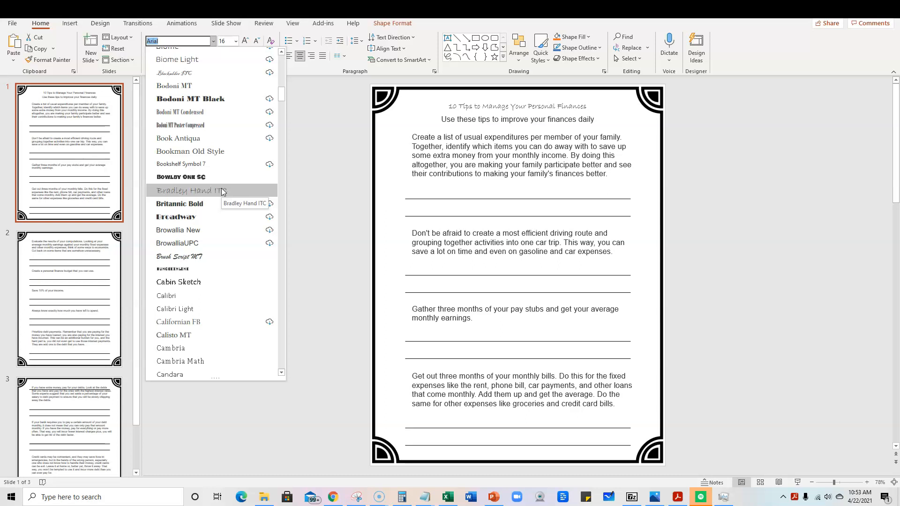
{"action": "left_click", "coordinate": [222, 191]}
{"action": "left_click", "coordinate": [153, 57]}
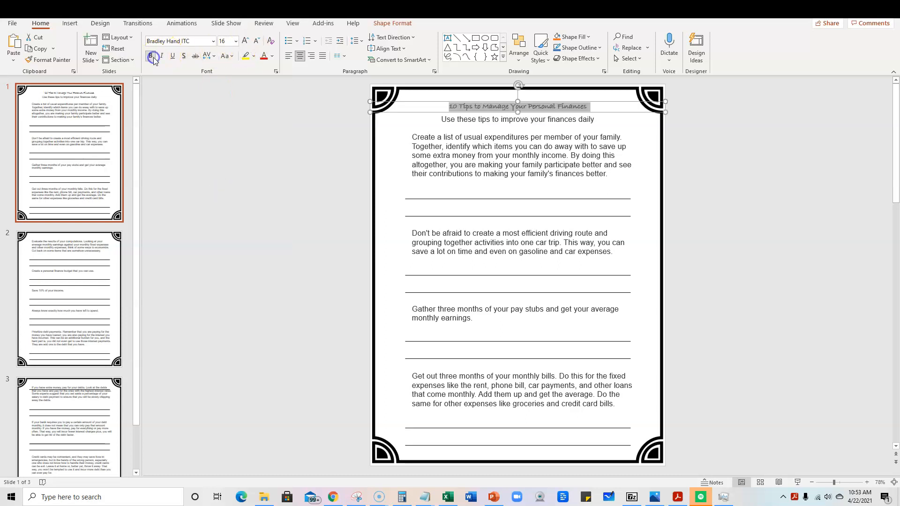
Enlarge the slide 1 title to font size 24 and color its text green
{"action": "left_click", "coordinate": [246, 41]}
{"action": "left_click", "coordinate": [244, 42]}
{"action": "left_click", "coordinate": [244, 41]}
{"action": "left_click", "coordinate": [244, 43]}
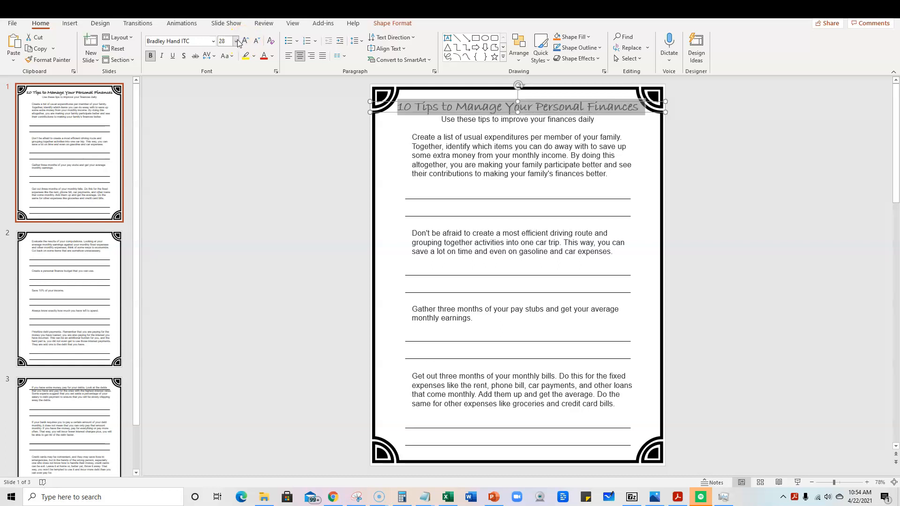
{"action": "left_click", "coordinate": [255, 42]}
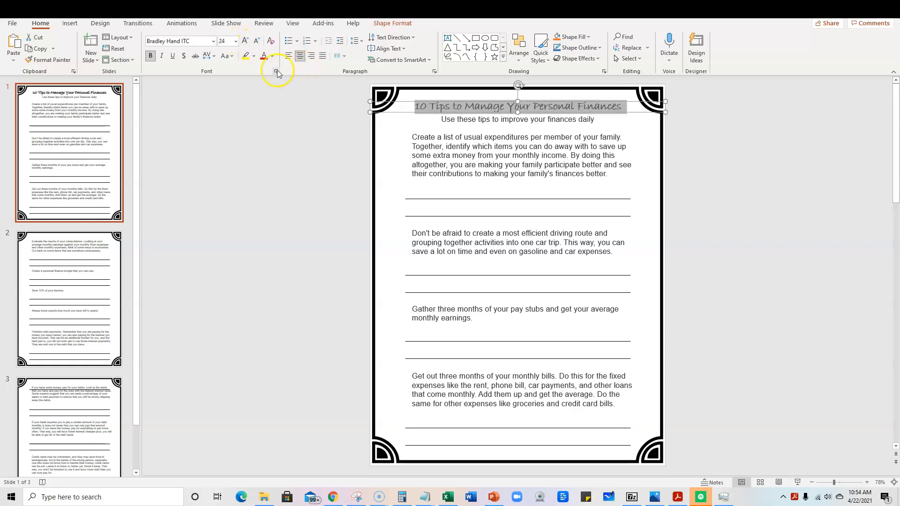
{"action": "left_click", "coordinate": [273, 58]}
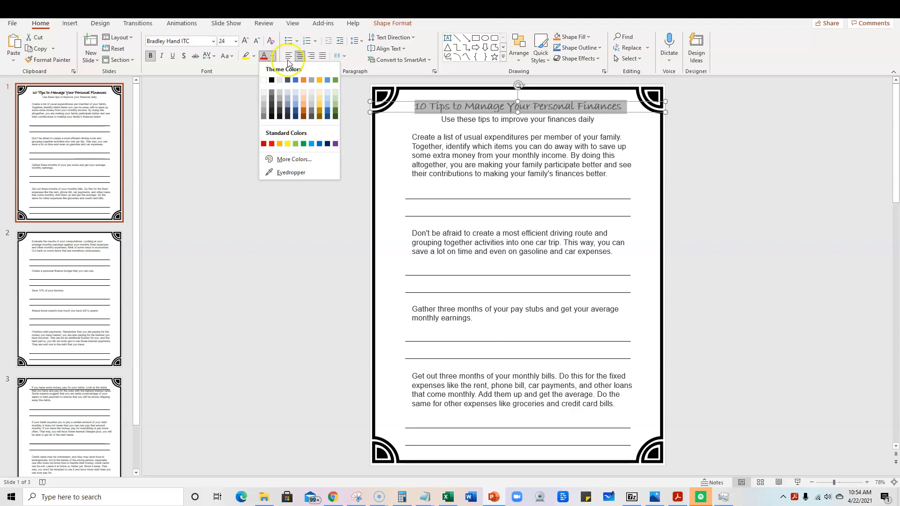
{"action": "left_click", "coordinate": [335, 81]}
Format the subtitle "Use these tips to improve your finances daily" with the Abadi font, size 18 and a dark orange text color
{"action": "left_click", "coordinate": [593, 121]}
{"action": "left_click", "coordinate": [585, 121]}
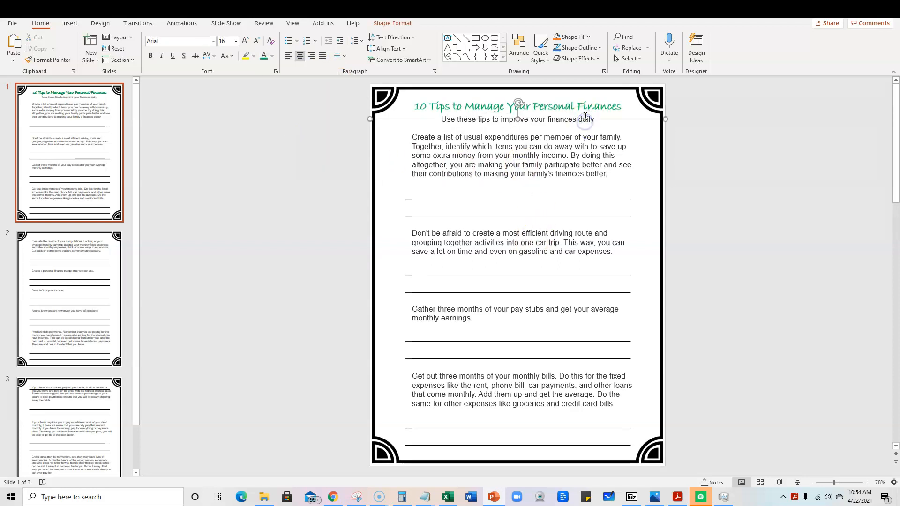
{"action": "key", "text": "ctrl+a"}
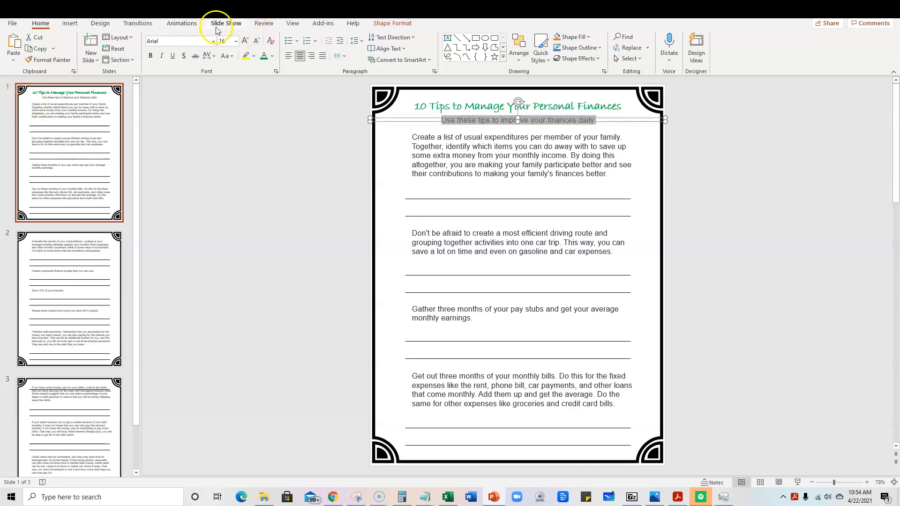
{"action": "left_click", "coordinate": [214, 43]}
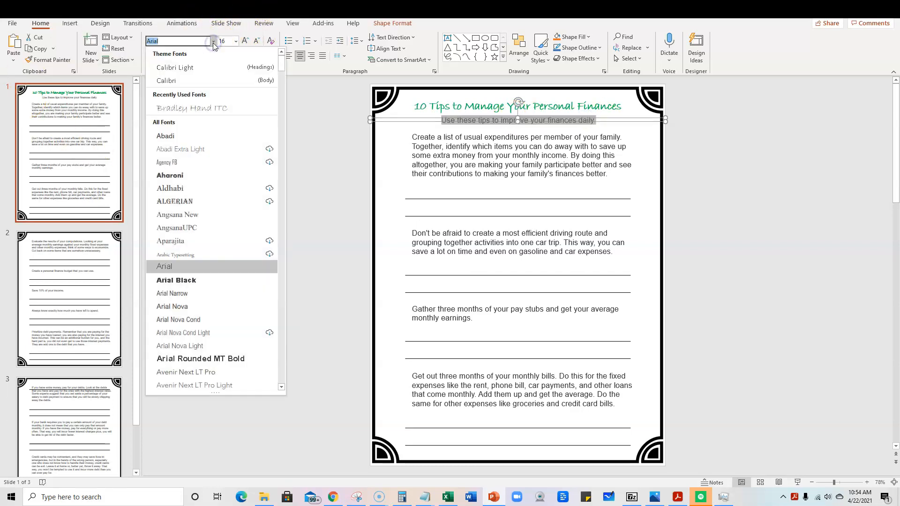
{"action": "left_click", "coordinate": [190, 137]}
{"action": "left_click", "coordinate": [245, 41]}
{"action": "left_click", "coordinate": [272, 56]}
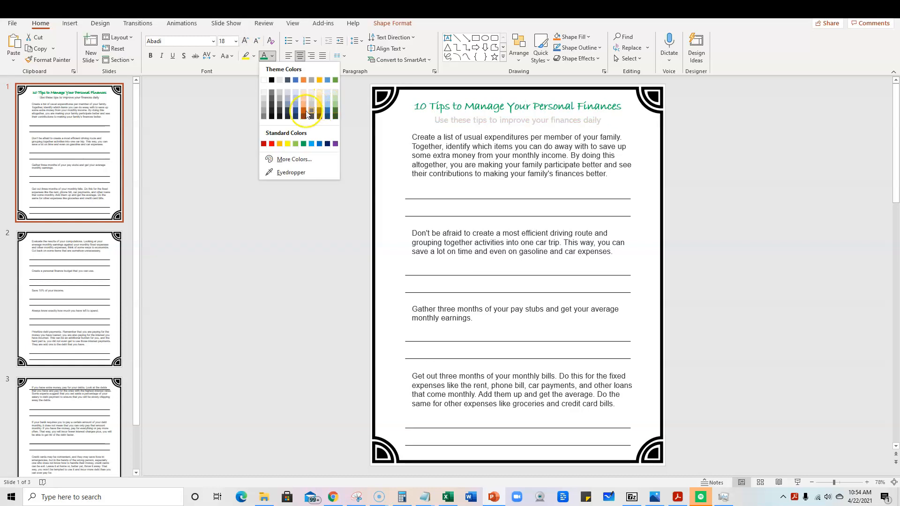
{"action": "left_click", "coordinate": [305, 112]}
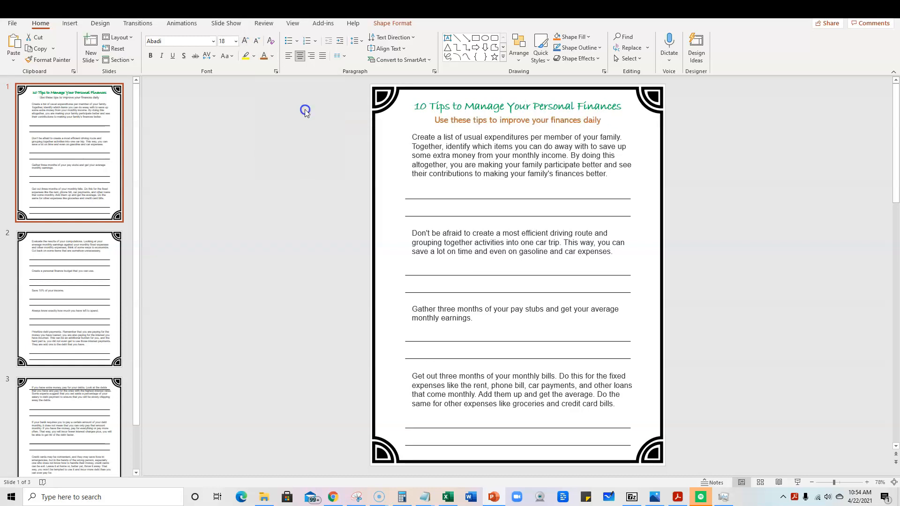
Change the font of all four tip text boxes on slide 1 to Dosis SemiBold
{"action": "left_click", "coordinate": [441, 146]}
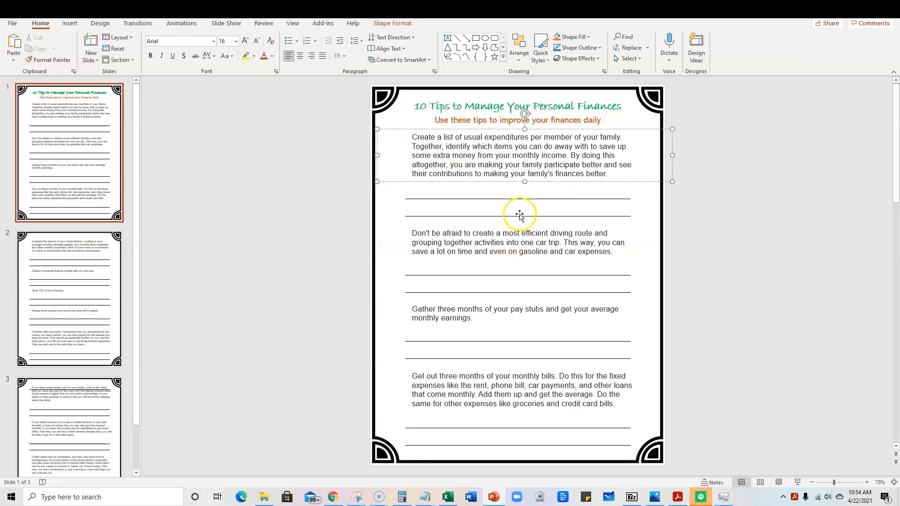
{"action": "left_click", "coordinate": [526, 239], "text": "shift"}
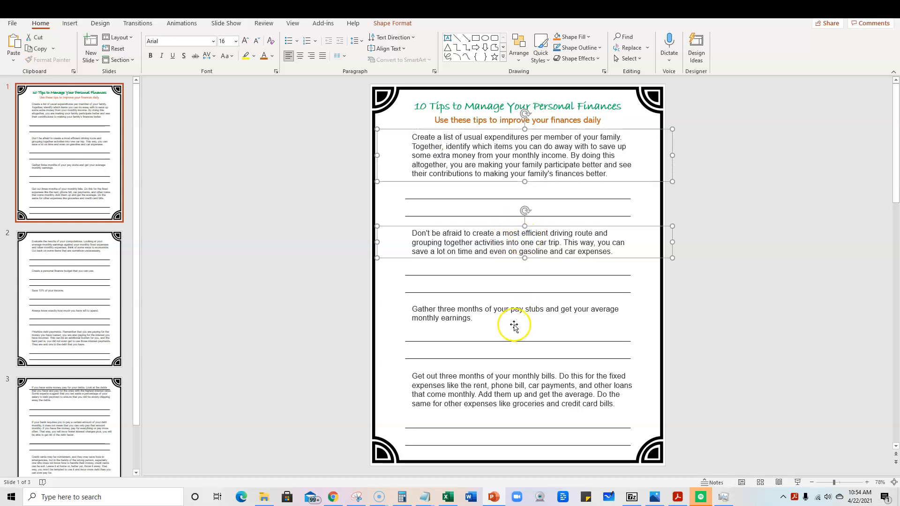
{"action": "left_click", "coordinate": [519, 311], "text": "shift"}
{"action": "left_click", "coordinate": [516, 389], "text": "shift"}
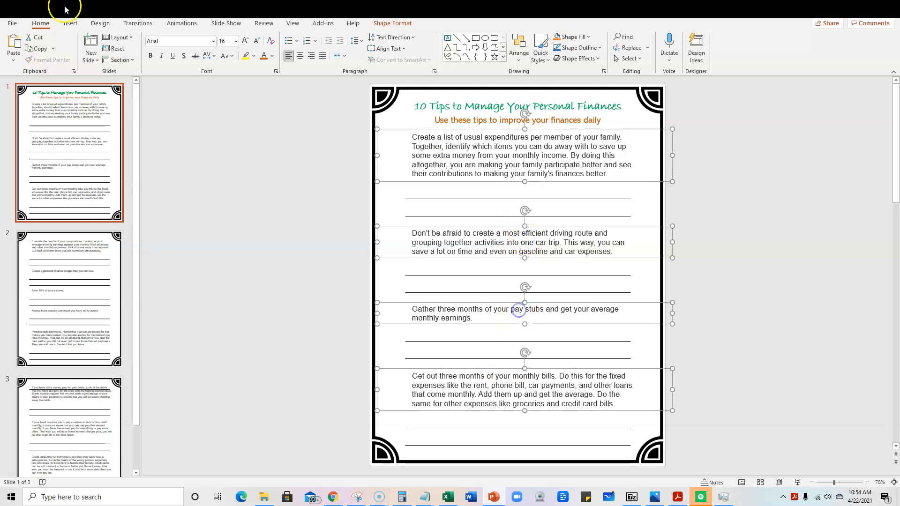
{"action": "left_click", "coordinate": [214, 41]}
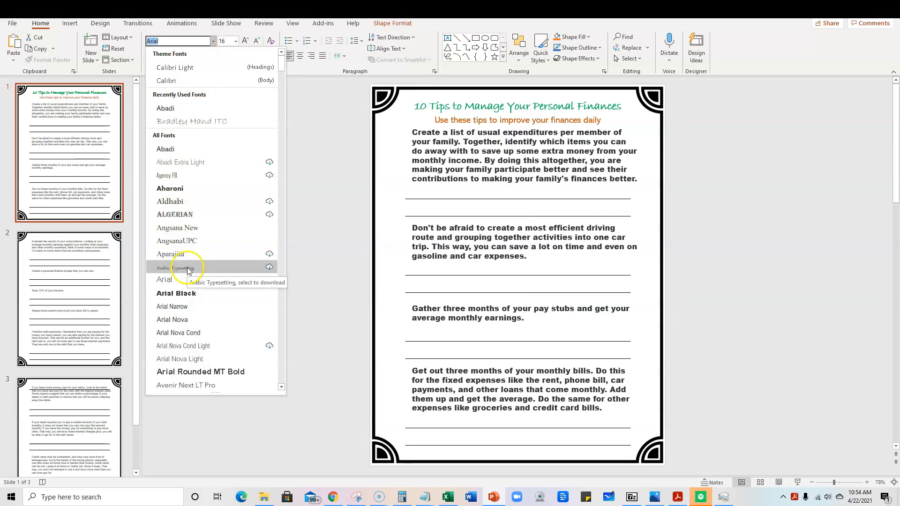
{"action": "scroll", "coordinate": [201, 282], "scroll_direction": "down", "scroll_amount": 3}
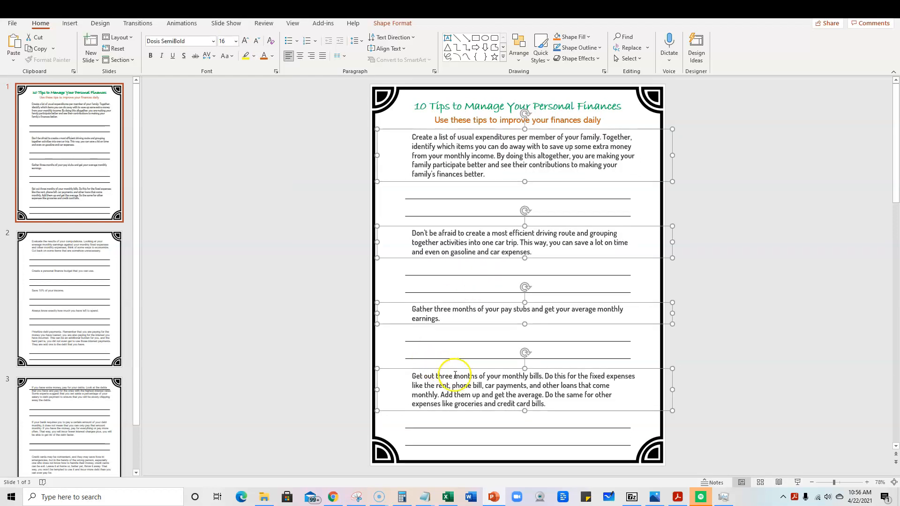
Change the font of all five tip text boxes on slide 2 to Dosis SemiBold
{"action": "scroll", "coordinate": [457, 376], "scroll_direction": "down", "scroll_amount": 2}
{"action": "scroll", "coordinate": [458, 377], "scroll_direction": "up", "scroll_amount": 2}
{"action": "scroll", "coordinate": [460, 377], "scroll_direction": "down", "scroll_amount": 1}
{"action": "scroll", "coordinate": [462, 372], "scroll_direction": "up", "scroll_amount": 1}
{"action": "scroll", "coordinate": [518, 124], "scroll_direction": "down", "scroll_amount": 1}
{"action": "left_click", "coordinate": [515, 129]}
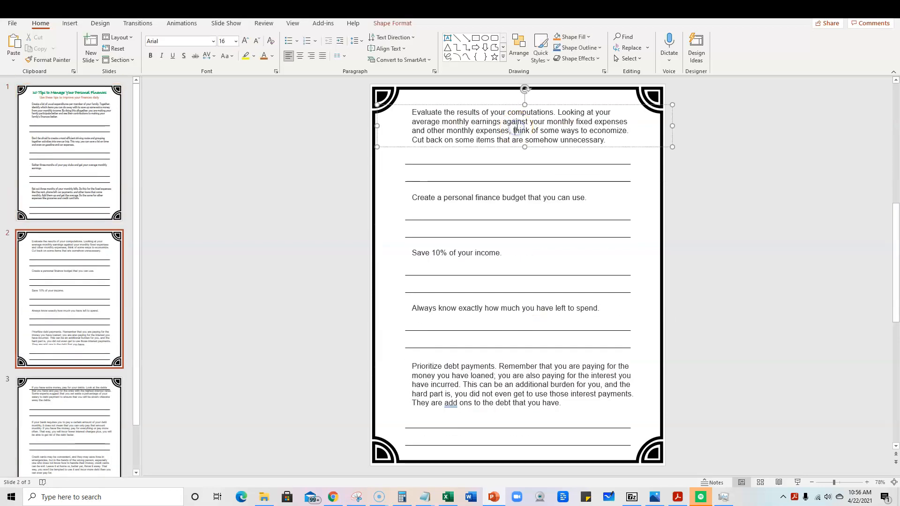
{"action": "left_click", "coordinate": [522, 197], "text": "shift"}
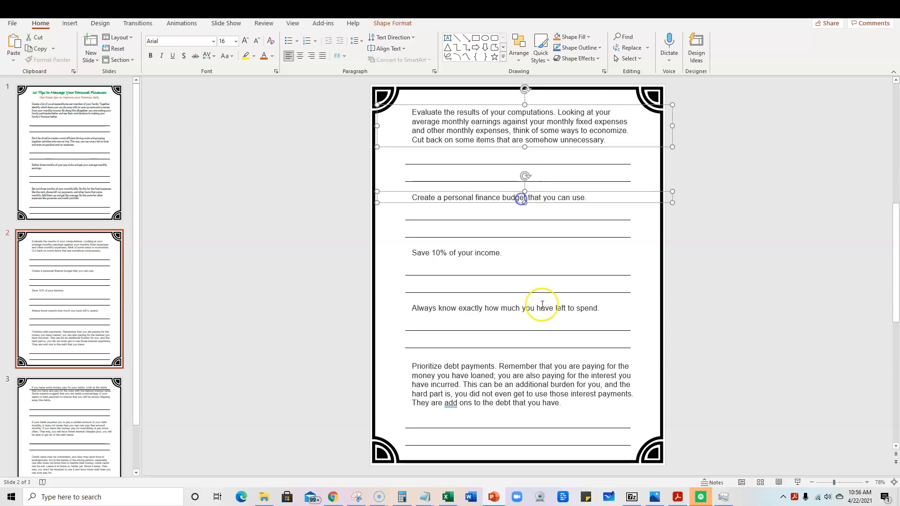
{"action": "left_click", "coordinate": [532, 310], "text": "shift"}
{"action": "left_click", "coordinate": [485, 249], "text": "shift"}
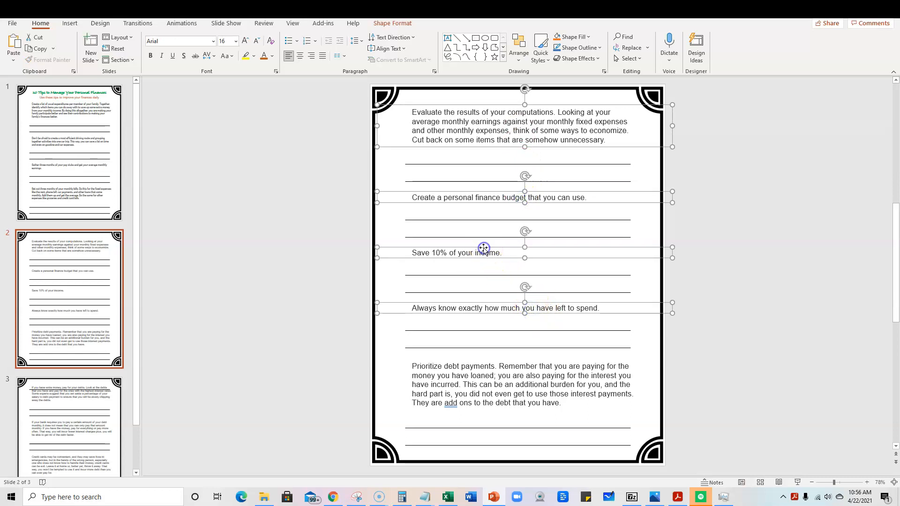
{"action": "left_click", "coordinate": [486, 364], "text": "shift"}
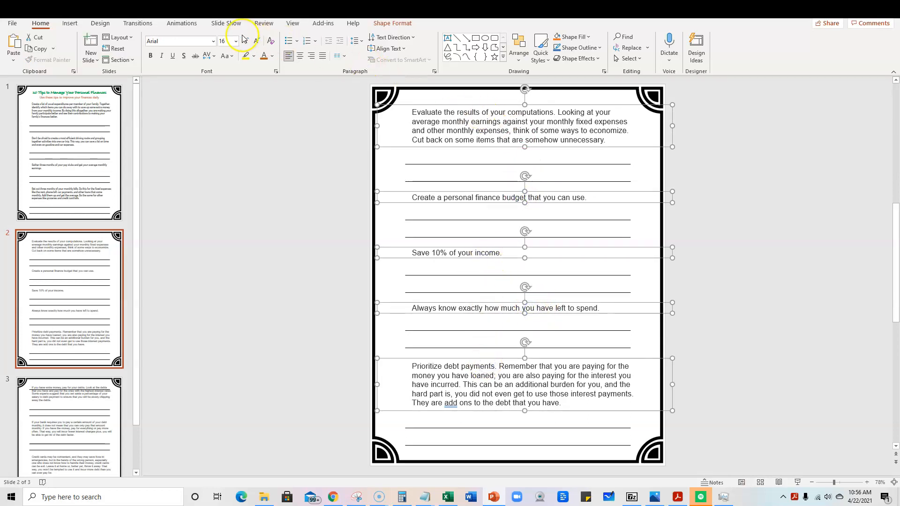
{"action": "left_click", "coordinate": [214, 41]}
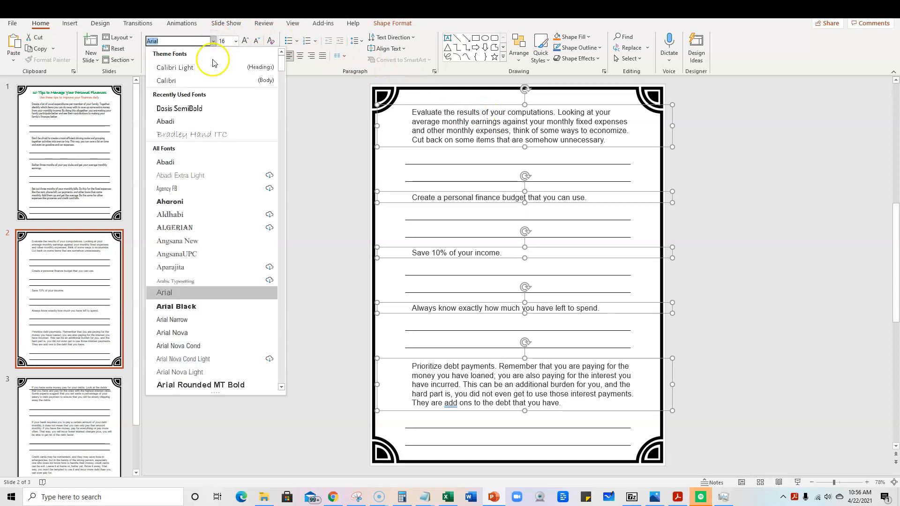
{"action": "left_click", "coordinate": [208, 108]}
Delete the stray horizontal line that crosses the first tip's text on slide 3
{"action": "scroll", "coordinate": [500, 360], "scroll_direction": "down", "scroll_amount": 2}
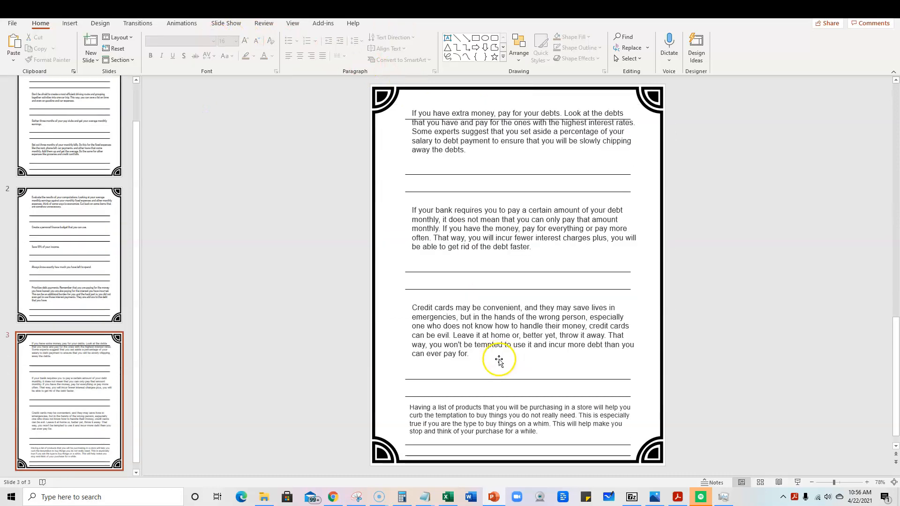
{"action": "left_click", "coordinate": [517, 138]}
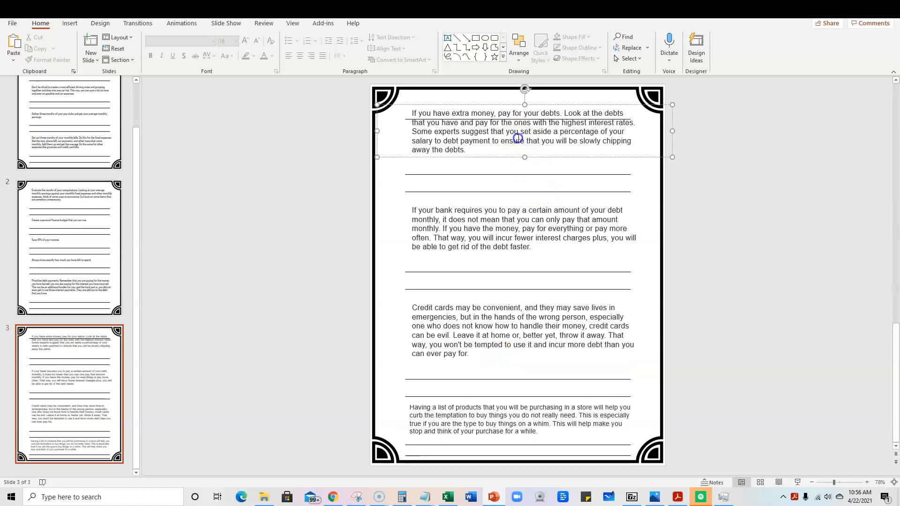
{"action": "left_click", "coordinate": [629, 116]}
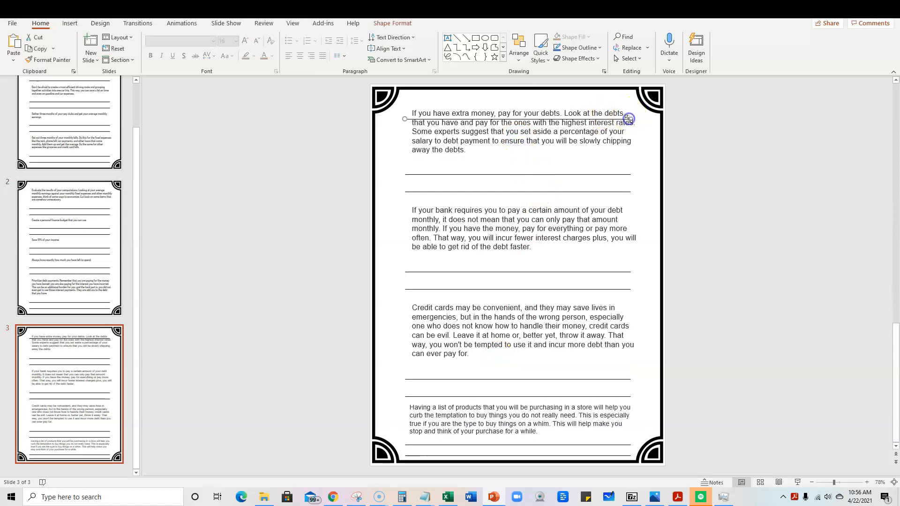
{"action": "left_click_drag", "start_coordinate": [630, 119], "coordinate": [661, 159]}
{"action": "key", "text": "Delete"}
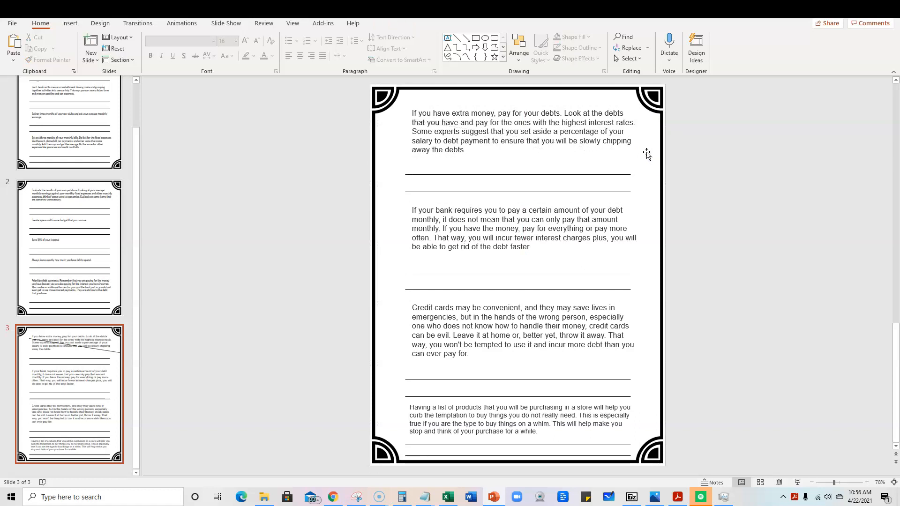
Change the font of all four tip text boxes on slide 3 to Dosis SemiBold
{"action": "left_click", "coordinate": [589, 141]}
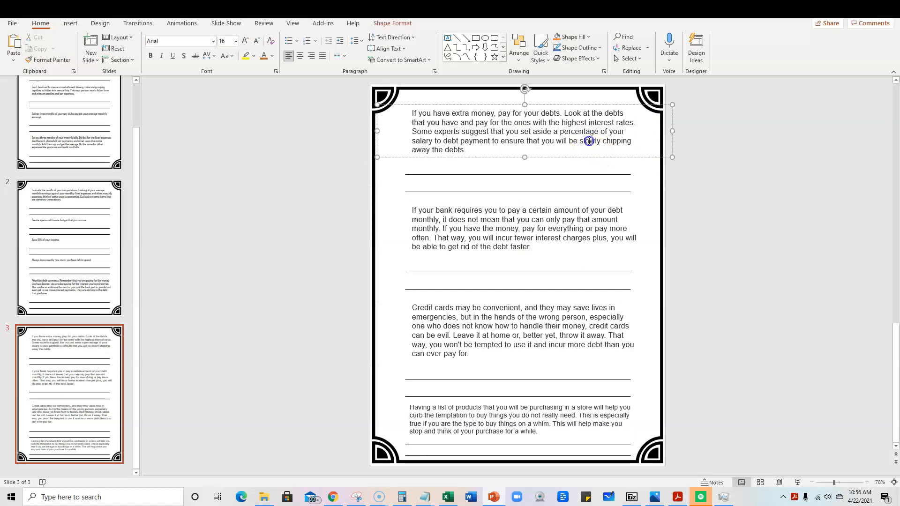
{"action": "left_click", "coordinate": [568, 233], "text": "shift"}
{"action": "left_click", "coordinate": [547, 313], "text": "shift"}
{"action": "left_click", "coordinate": [543, 416], "text": "shift"}
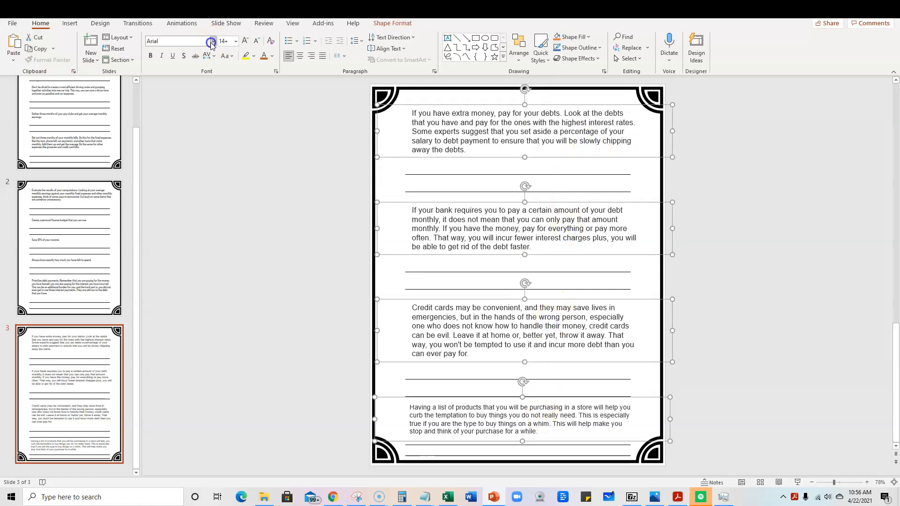
{"action": "left_click", "coordinate": [213, 41]}
{"action": "left_click", "coordinate": [197, 109]}
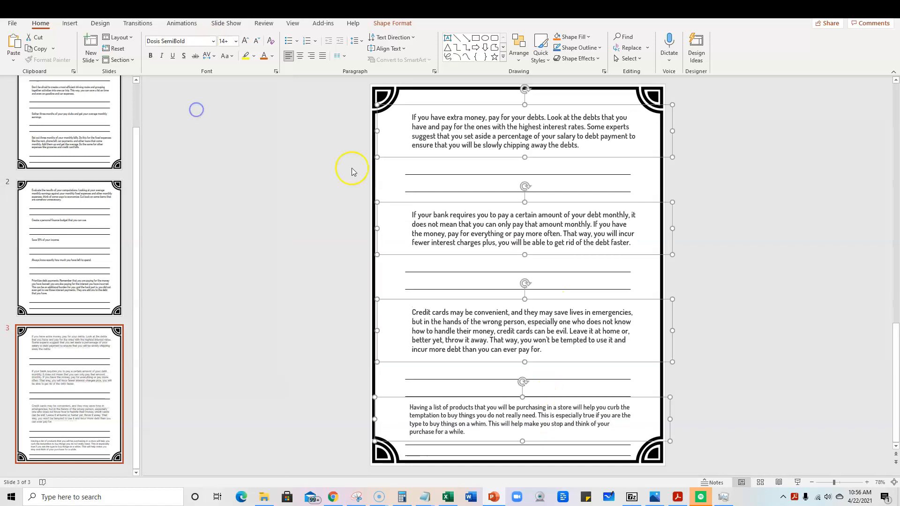
{"action": "left_click", "coordinate": [694, 261]}
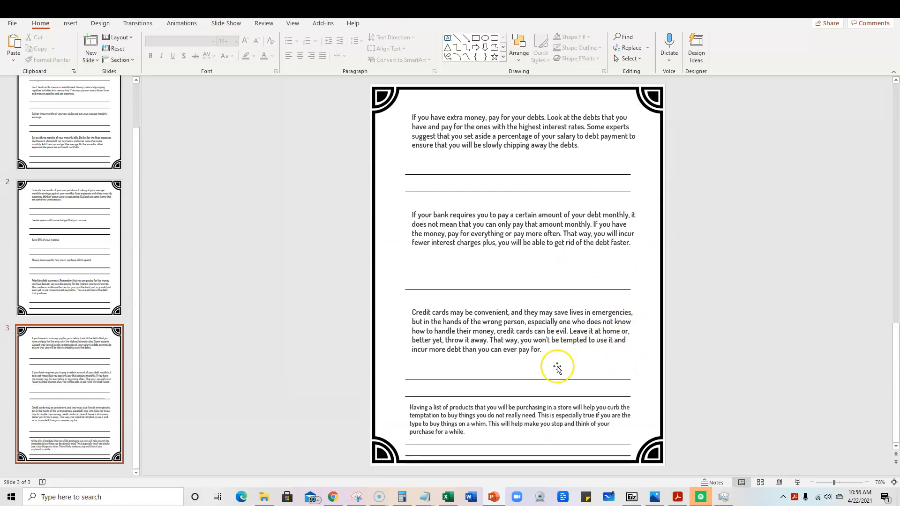
Return to slide 1, search online pictures for "budget" and browse the results, then close the search without inserting a picture
{"action": "scroll", "coordinate": [498, 320], "scroll_direction": "up", "scroll_amount": 2}
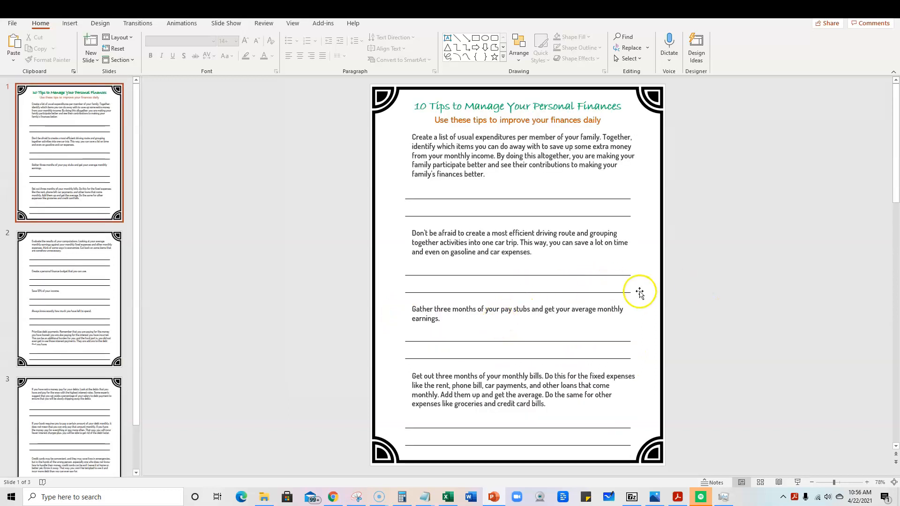
{"action": "scroll", "coordinate": [592, 310], "scroll_direction": "down", "scroll_amount": 2}
{"action": "scroll", "coordinate": [585, 293], "scroll_direction": "up", "scroll_amount": 1}
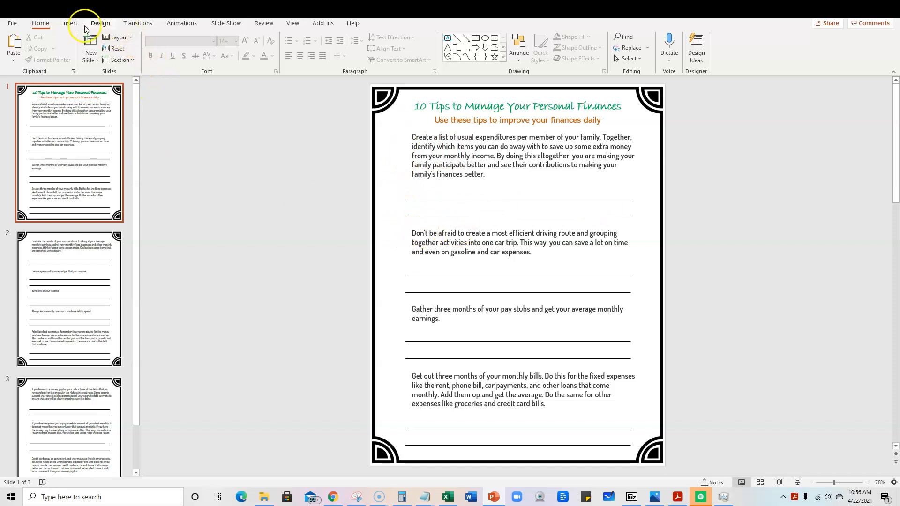
{"action": "left_click", "coordinate": [70, 24]}
{"action": "left_click", "coordinate": [70, 62]}
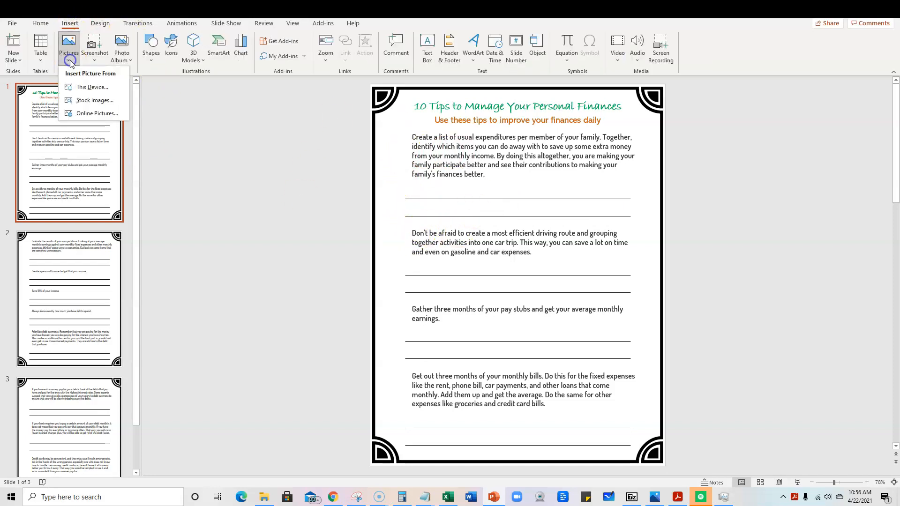
{"action": "left_click", "coordinate": [99, 114]}
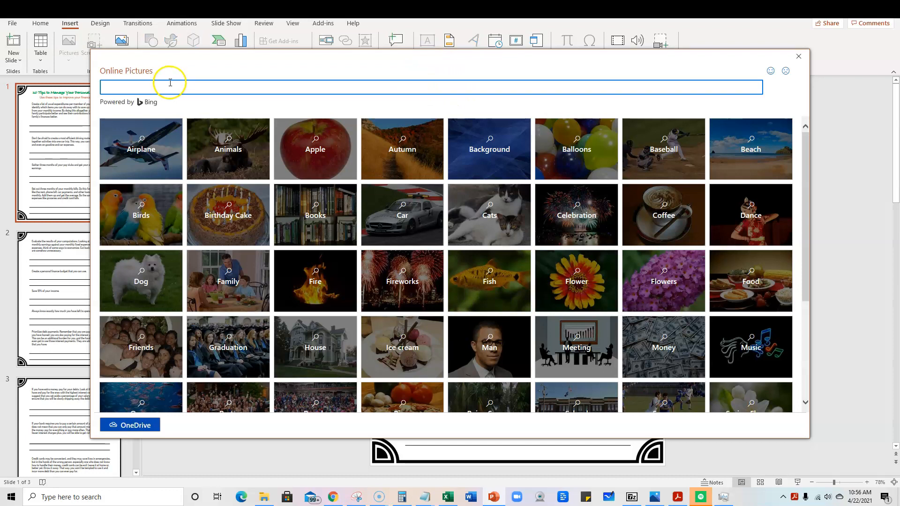
{"action": "key", "text": "Return"}
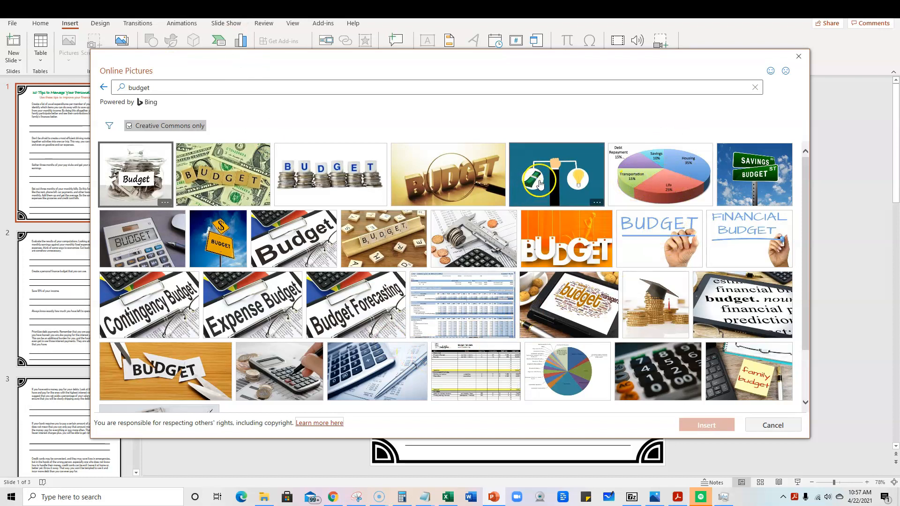
{"action": "scroll", "coordinate": [588, 235], "scroll_direction": "down", "scroll_amount": 3}
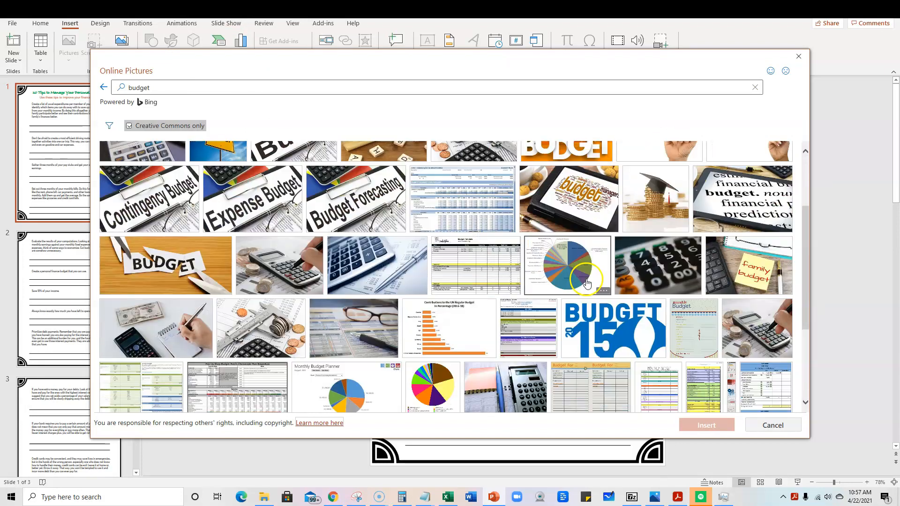
{"action": "scroll", "coordinate": [587, 284], "scroll_direction": "down", "scroll_amount": 4}
{"action": "scroll", "coordinate": [587, 283], "scroll_direction": "up", "scroll_amount": 8}
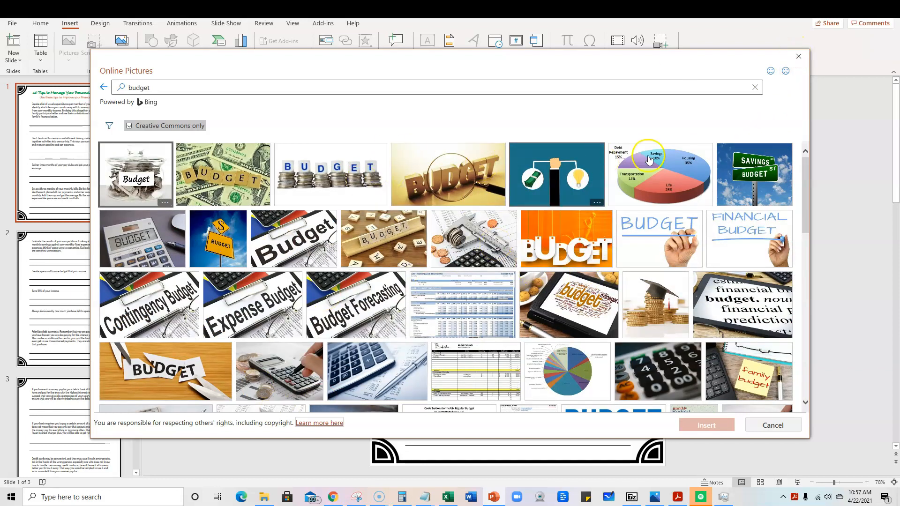
{"action": "left_click", "coordinate": [799, 58]}
Switch to Canva in the web browser and create a new blank Logo design
{"action": "left_click", "coordinate": [334, 499]}
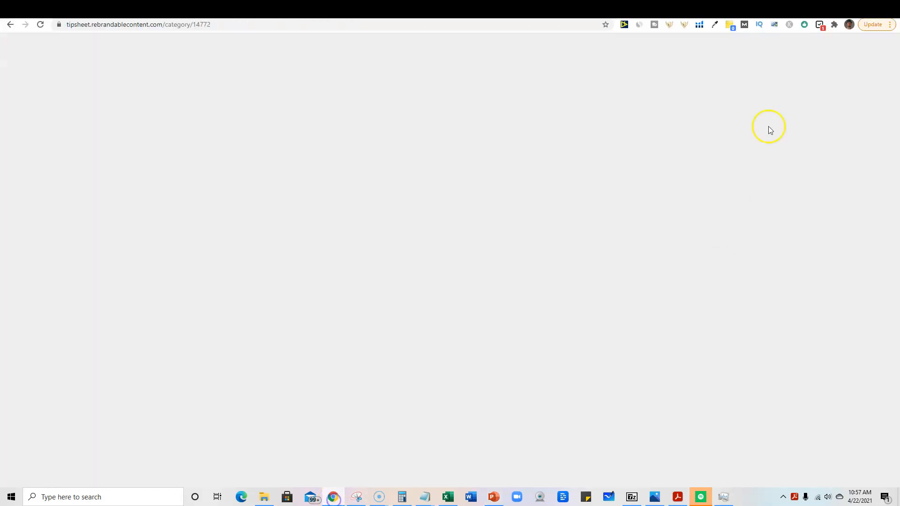
{"action": "left_click", "coordinate": [789, 10]}
{"action": "left_click", "coordinate": [276, 39]}
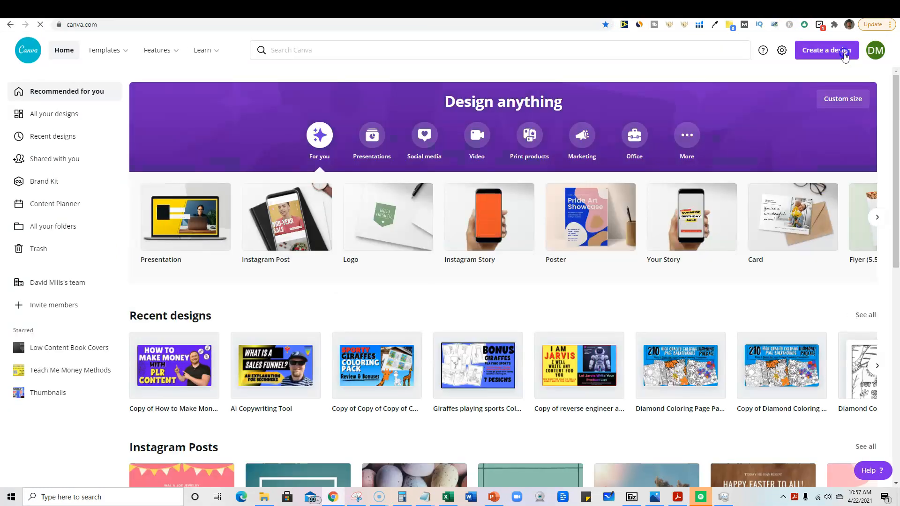
{"action": "left_click", "coordinate": [843, 52]}
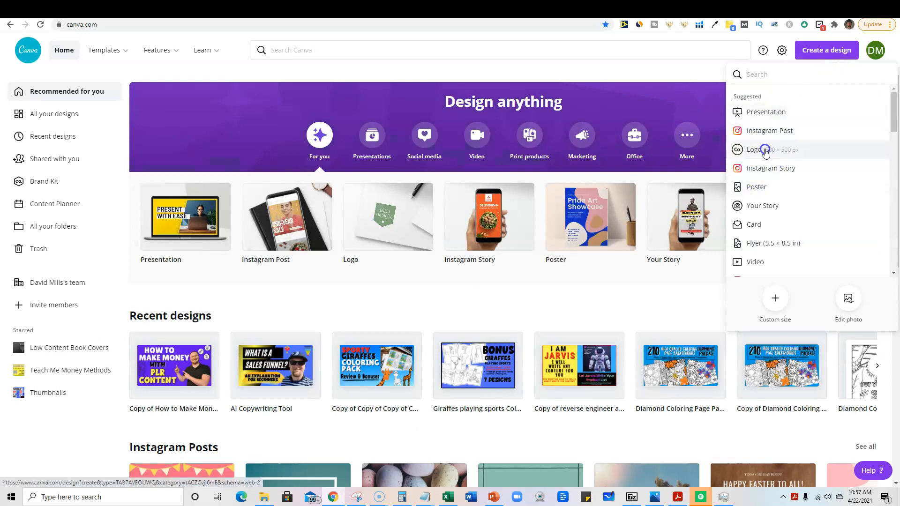
{"action": "left_click", "coordinate": [765, 150]}
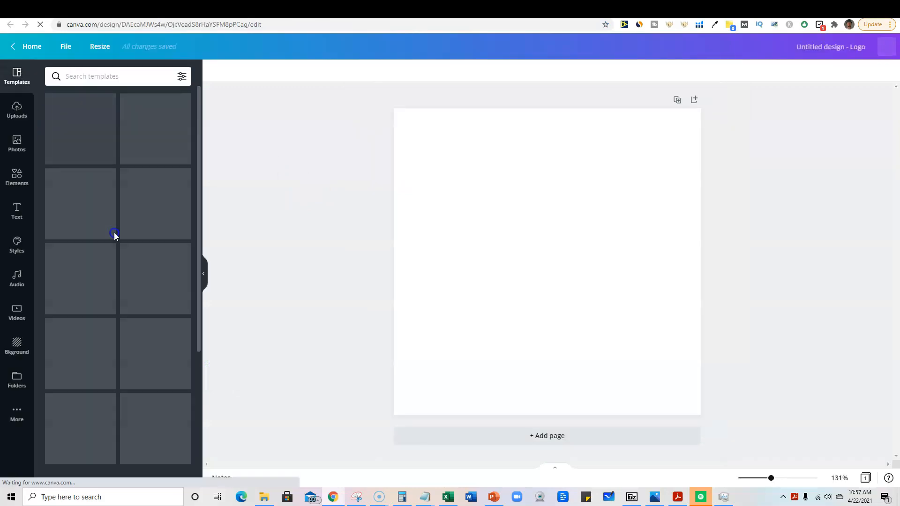
Search the design elements for "budget"
{"action": "left_click", "coordinate": [14, 178]}
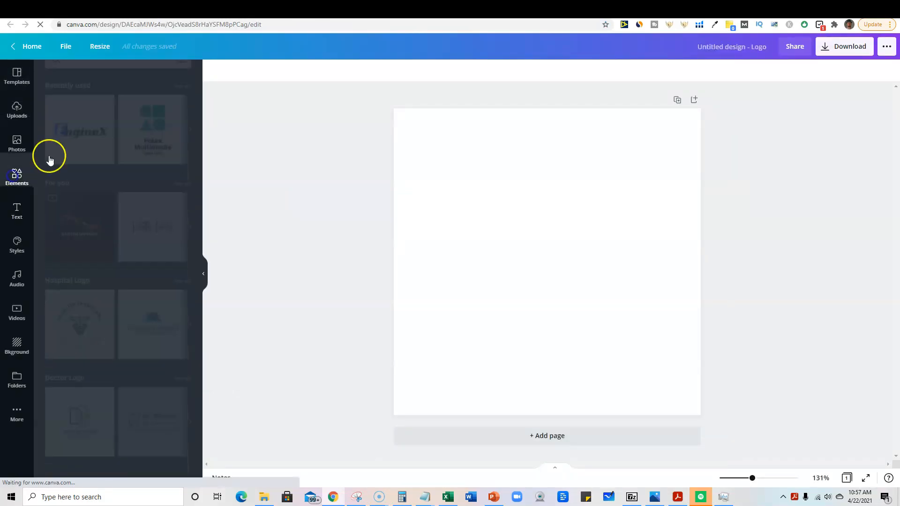
{"action": "left_click", "coordinate": [78, 75]}
{"action": "type", "text": "budget"}
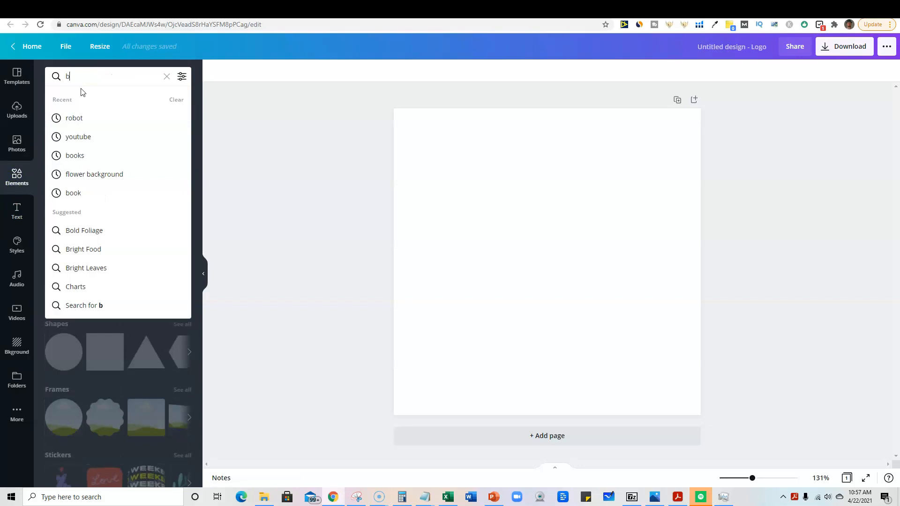
{"action": "key", "text": "Return"}
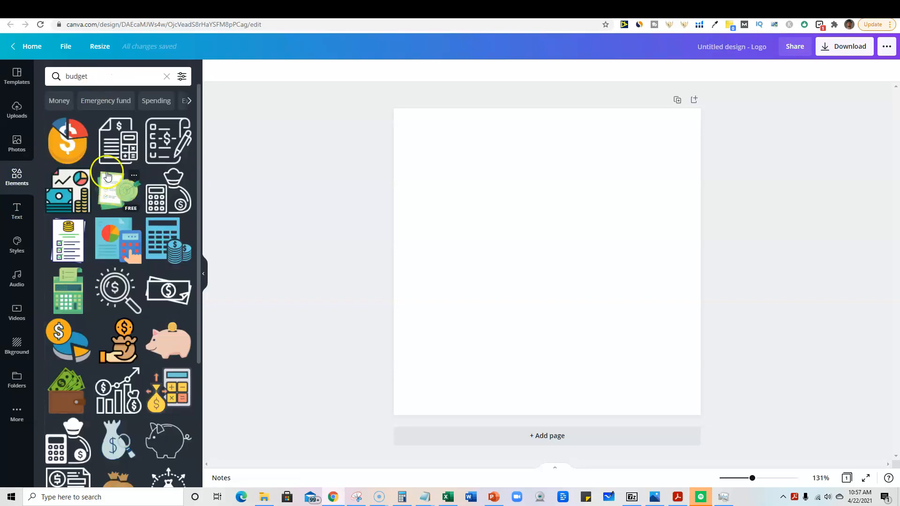
Add the orange, red and blue dollar pie chart graphic to page 1 and enlarge it to nearly fill the page
{"action": "left_click", "coordinate": [68, 142]}
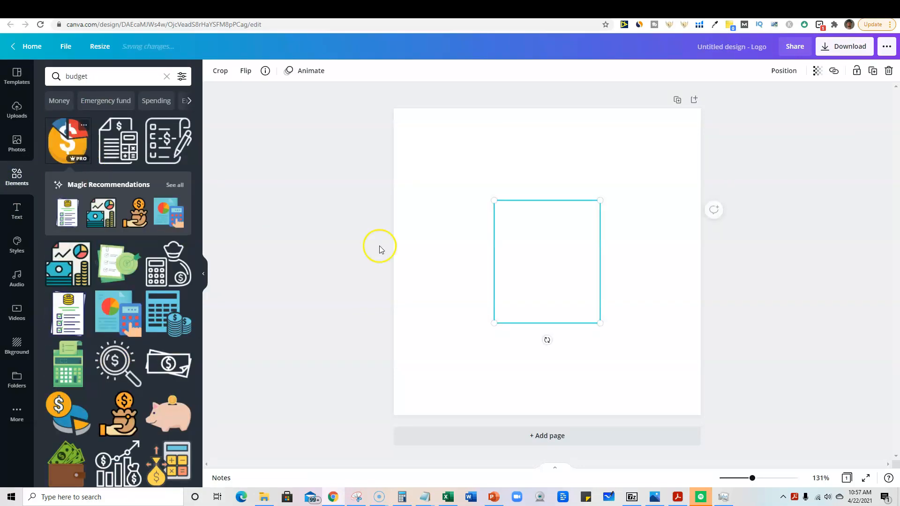
{"action": "left_click_drag", "start_coordinate": [478, 182], "coordinate": [409, 127]}
{"action": "left_click_drag", "start_coordinate": [600, 323], "coordinate": [687, 393]}
{"action": "left_click", "coordinate": [741, 317]}
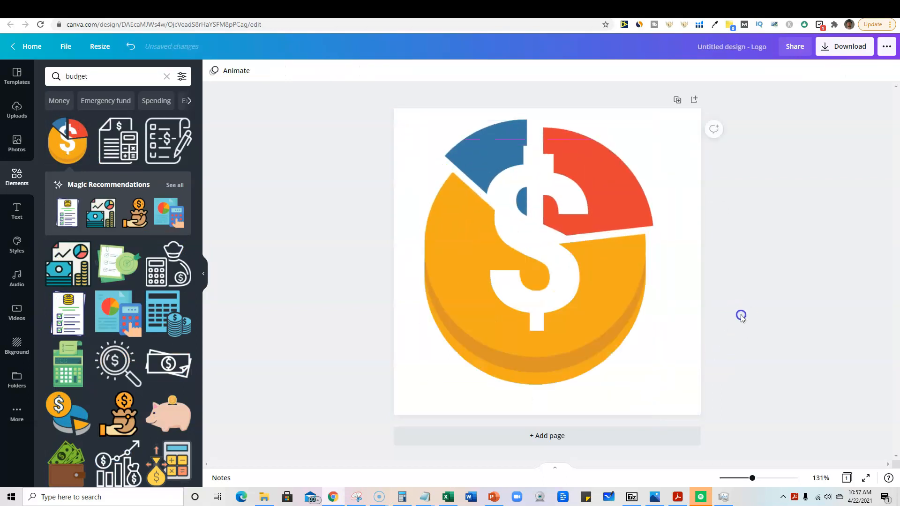
{"action": "left_click", "coordinate": [558, 295]}
Add a second page and place the green checklist and target graphic on it, enlarged to nearly the page width
{"action": "left_click", "coordinate": [577, 437]}
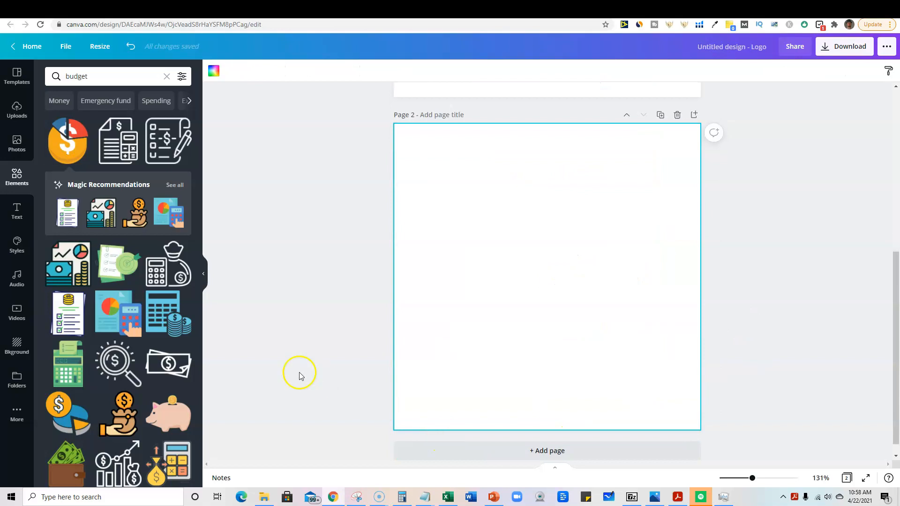
{"action": "left_click", "coordinate": [111, 278]}
{"action": "left_click_drag", "start_coordinate": [487, 226], "coordinate": [408, 163]}
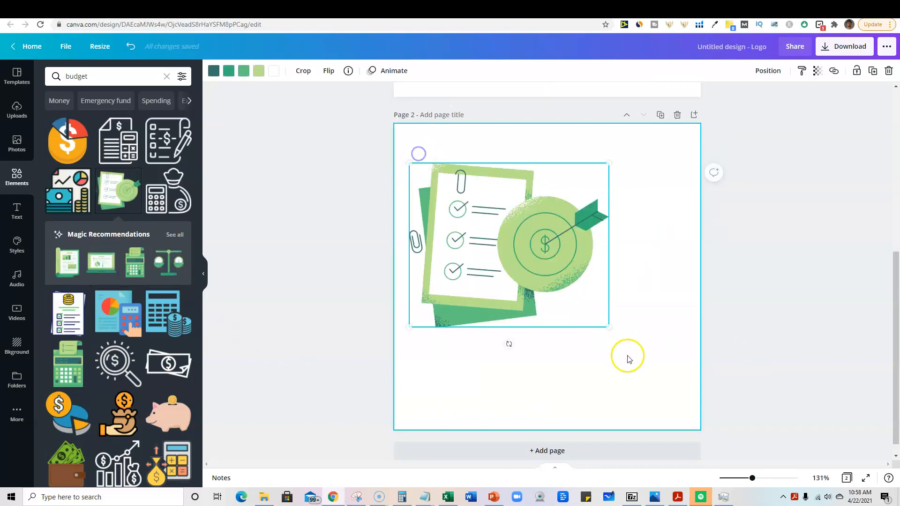
{"action": "left_click_drag", "start_coordinate": [609, 325], "coordinate": [675, 410]}
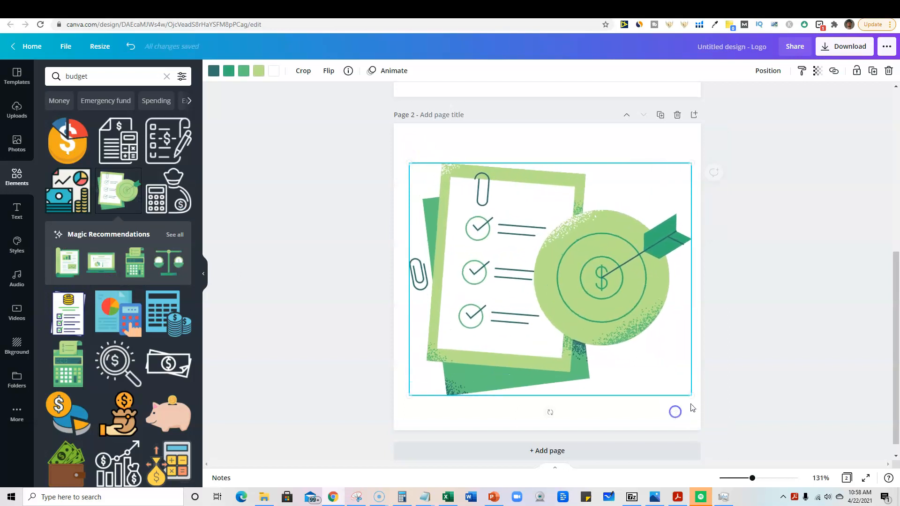
Add a third page and place the black calculator and money bag graphic on it, enlarged to fill most of the page
{"action": "key", "text": "ctrl+Return"}
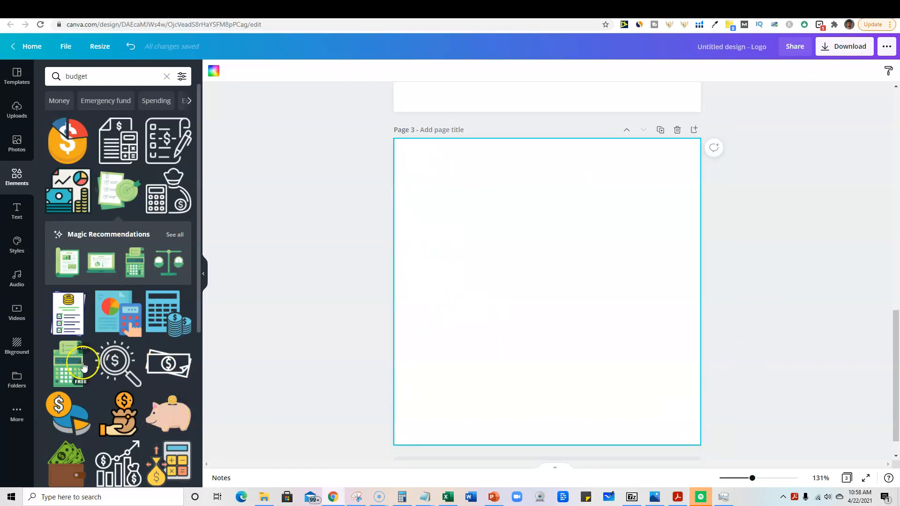
{"action": "scroll", "coordinate": [82, 363], "scroll_direction": "down", "scroll_amount": 1}
{"action": "left_click", "coordinate": [74, 474]}
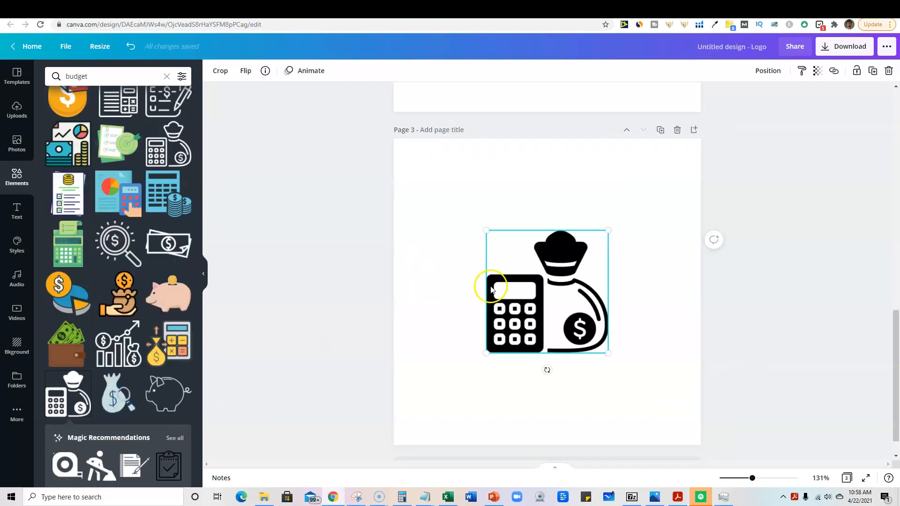
{"action": "left_click_drag", "start_coordinate": [486, 231], "coordinate": [424, 169]}
{"action": "scroll", "coordinate": [576, 394], "scroll_direction": "down", "scroll_amount": 1}
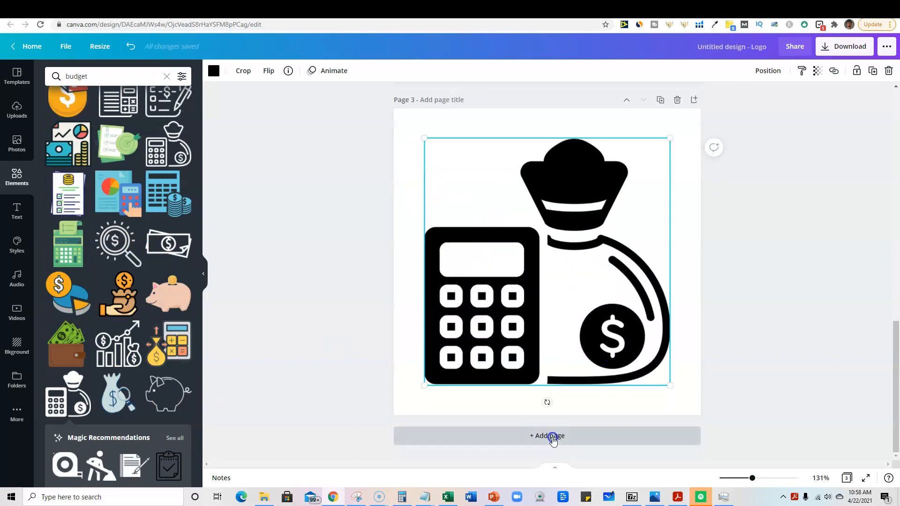
Add a fourth page and place the green calculator graphic with the printed receipt on it, enlarged to fill most of the page
{"action": "left_click", "coordinate": [547, 434]}
{"action": "left_click", "coordinate": [64, 249]}
{"action": "left_click_drag", "start_coordinate": [511, 199], "coordinate": [424, 161]}
{"action": "left_click_drag", "start_coordinate": [586, 321], "coordinate": [645, 398]}
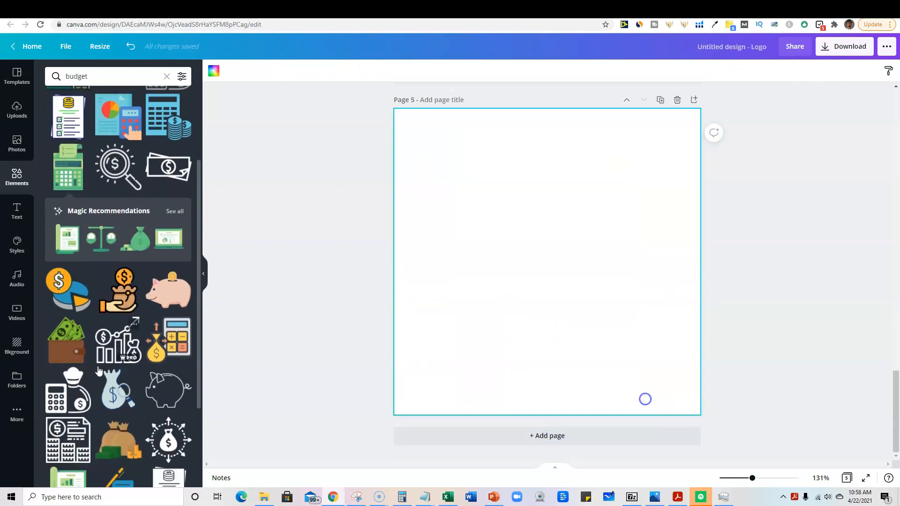
Place the coloured growth bar chart with coin and green money bag on page 5, enlarged to nearly the page width
{"action": "scroll", "coordinate": [98, 371], "scroll_direction": "down", "scroll_amount": 5}
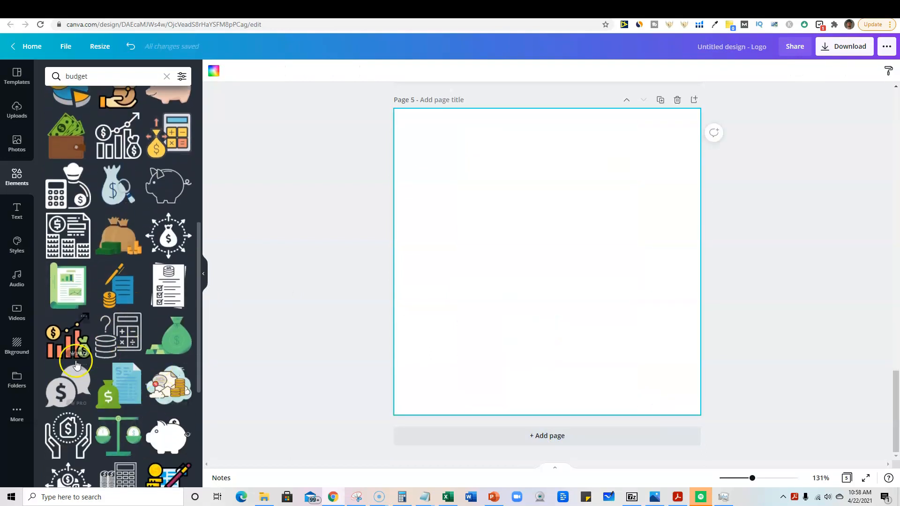
{"action": "left_click", "coordinate": [71, 337]}
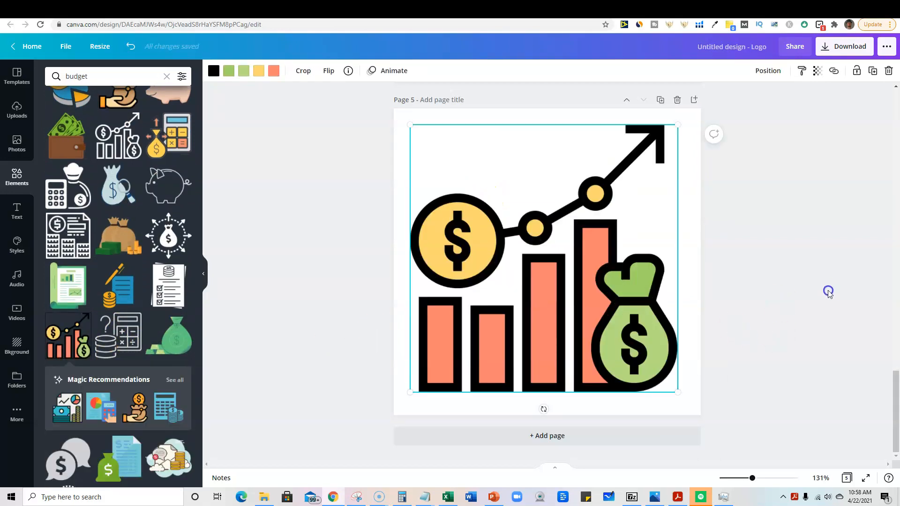
Name the design "budget" and download all five pages as PNG with a transparent background
{"action": "scroll", "coordinate": [828, 292], "scroll_direction": "up", "scroll_amount": 20}
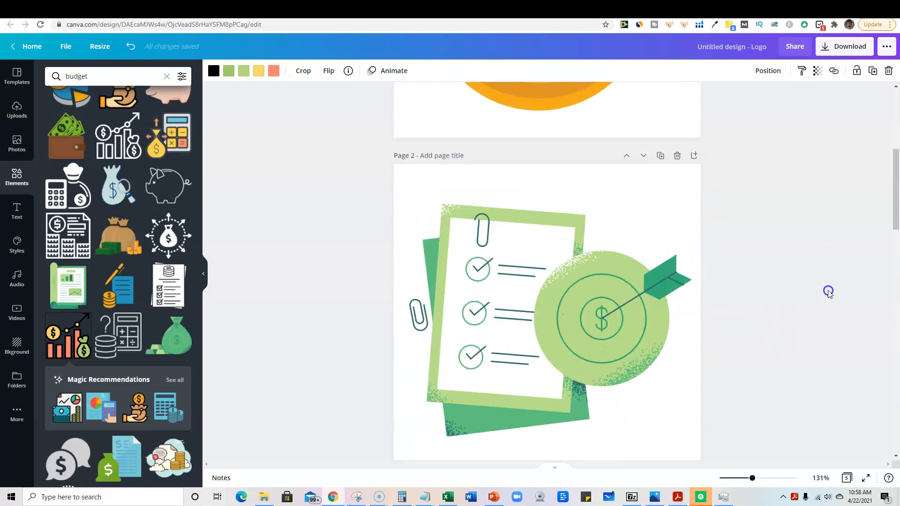
{"action": "scroll", "coordinate": [829, 292], "scroll_direction": "up", "scroll_amount": 5}
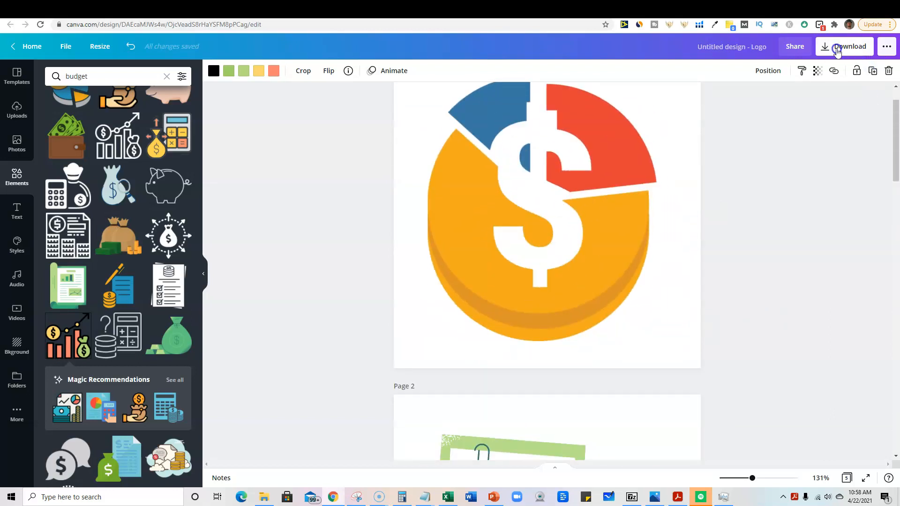
{"action": "left_click", "coordinate": [744, 47]}
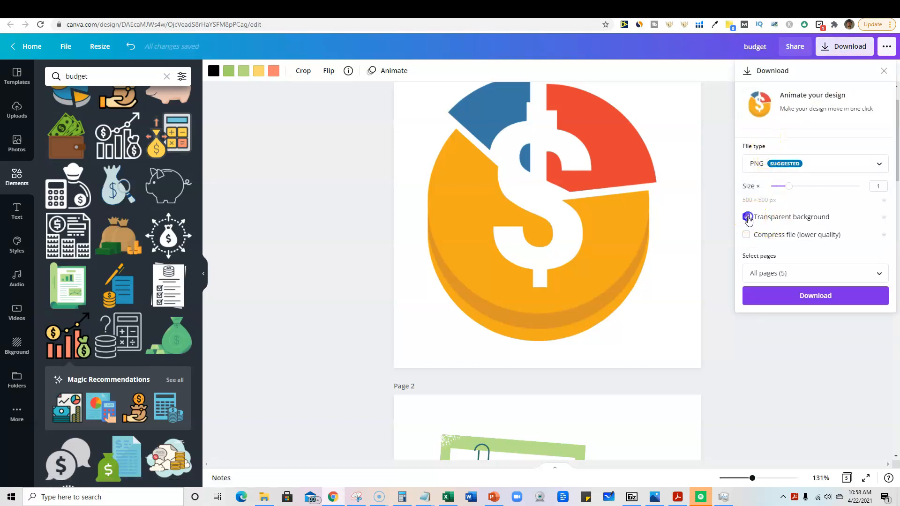
{"action": "left_click", "coordinate": [819, 295]}
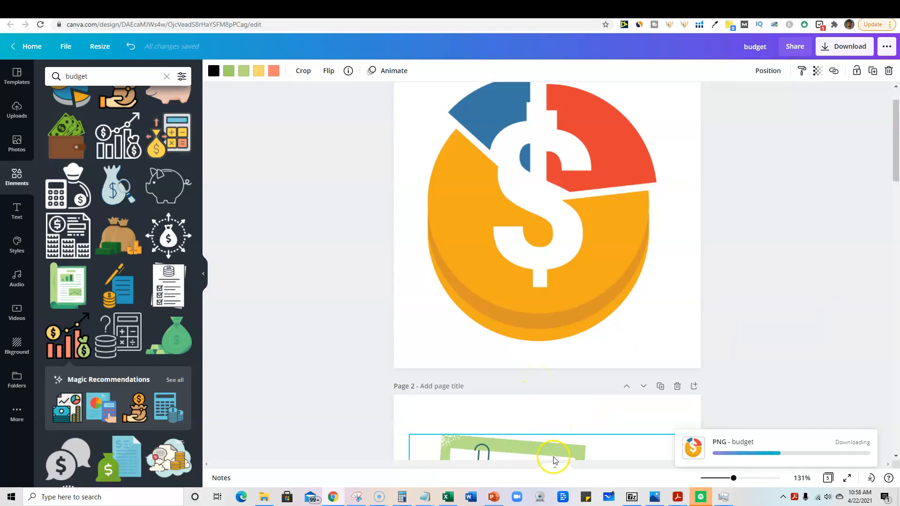
Locate the downloaded budget.zip in its folder and extract it into a budget folder in Downloads
{"action": "left_click", "coordinate": [100, 474]}
{"action": "left_click", "coordinate": [125, 442]}
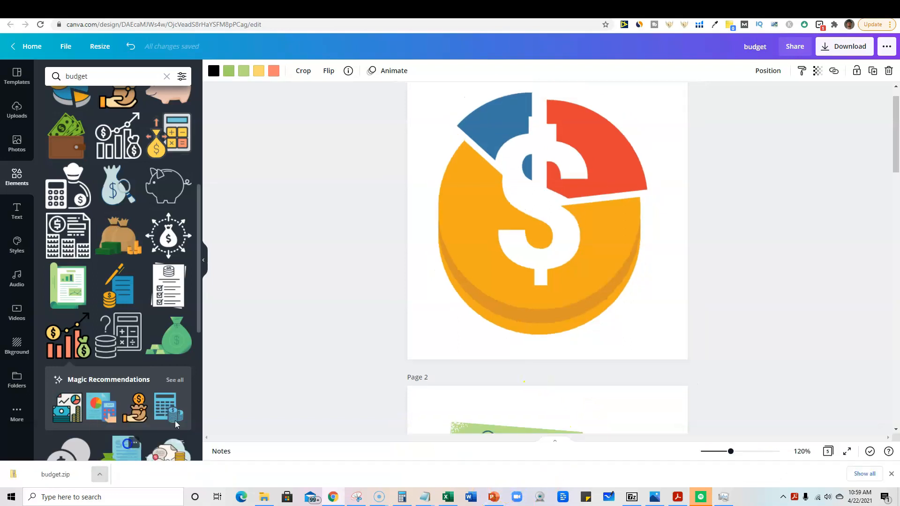
{"action": "right_click", "coordinate": [178, 88]}
{"action": "left_click", "coordinate": [150, 128]}
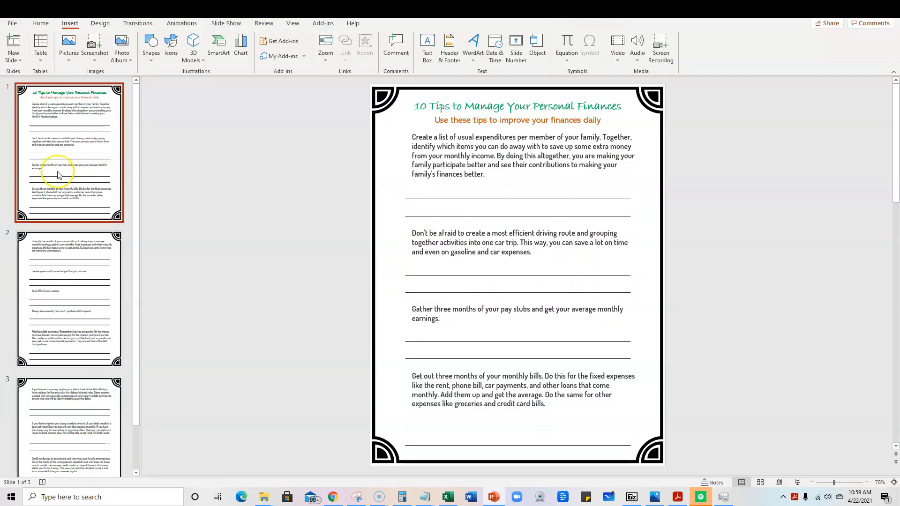
In PowerPoint, insert the pictures 1.png to 5.png from the budget folder in Downloads onto slide 1
{"action": "left_click", "coordinate": [57, 172]}
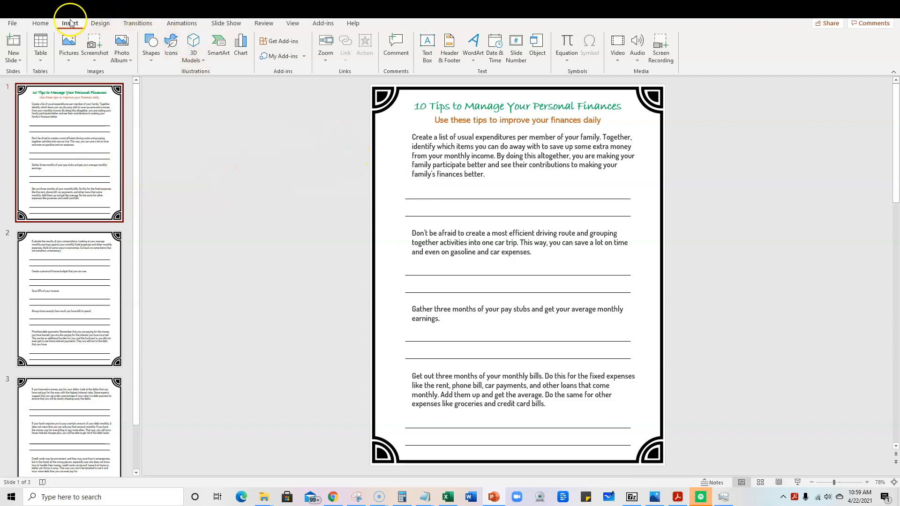
{"action": "left_click", "coordinate": [68, 51]}
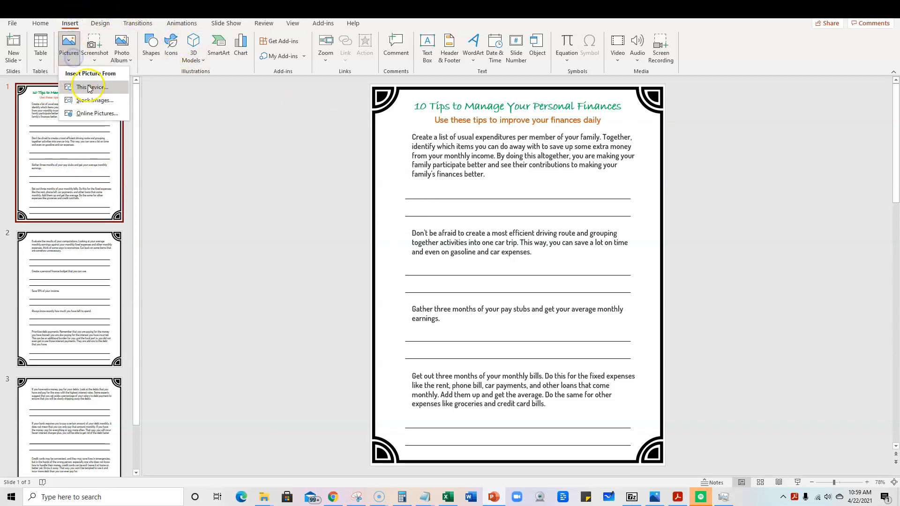
{"action": "left_click", "coordinate": [88, 85]}
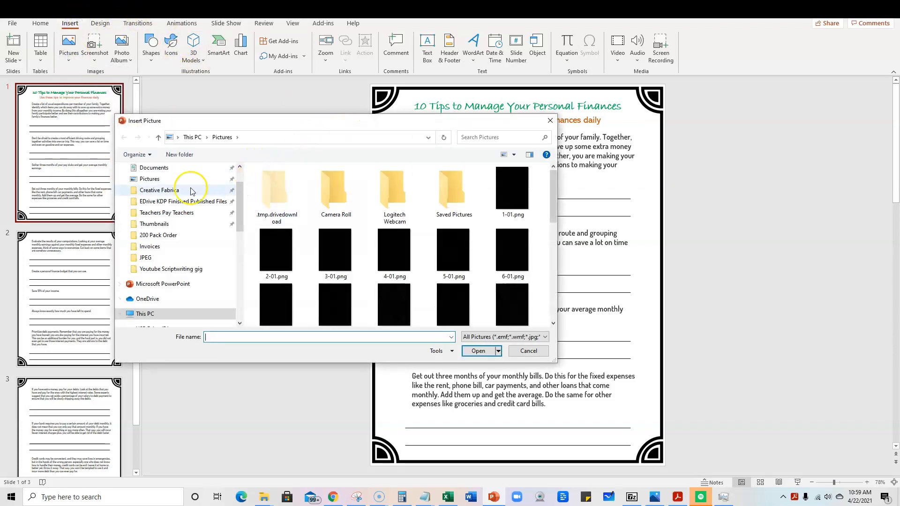
{"action": "scroll", "coordinate": [159, 174], "scroll_direction": "up", "scroll_amount": 3}
{"action": "left_click", "coordinate": [154, 197]}
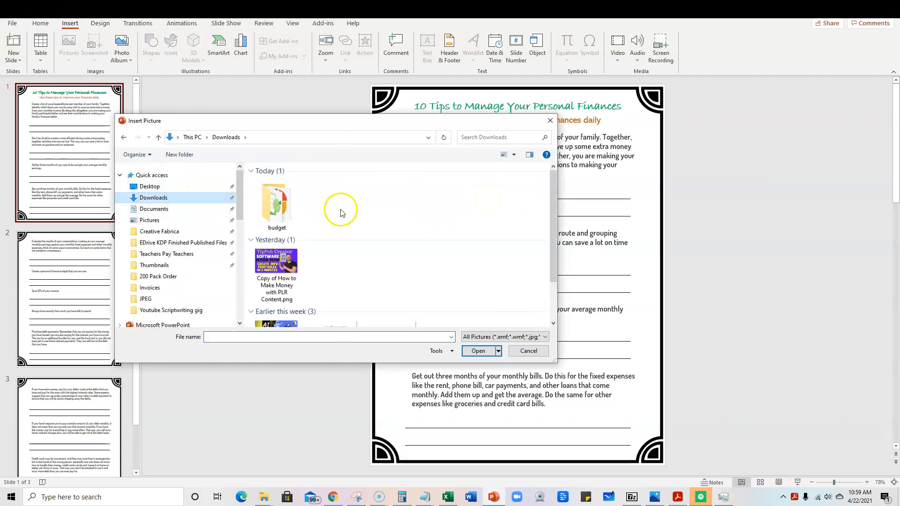
{"action": "left_click", "coordinate": [283, 214]}
{"action": "double_click", "coordinate": [283, 213]}
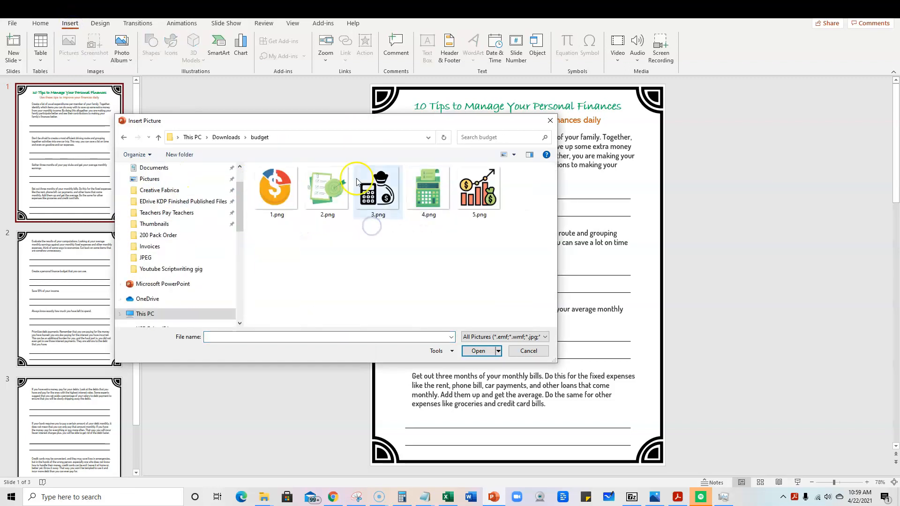
{"action": "left_click", "coordinate": [275, 188]}
{"action": "left_click", "coordinate": [481, 189], "text": "shift"}
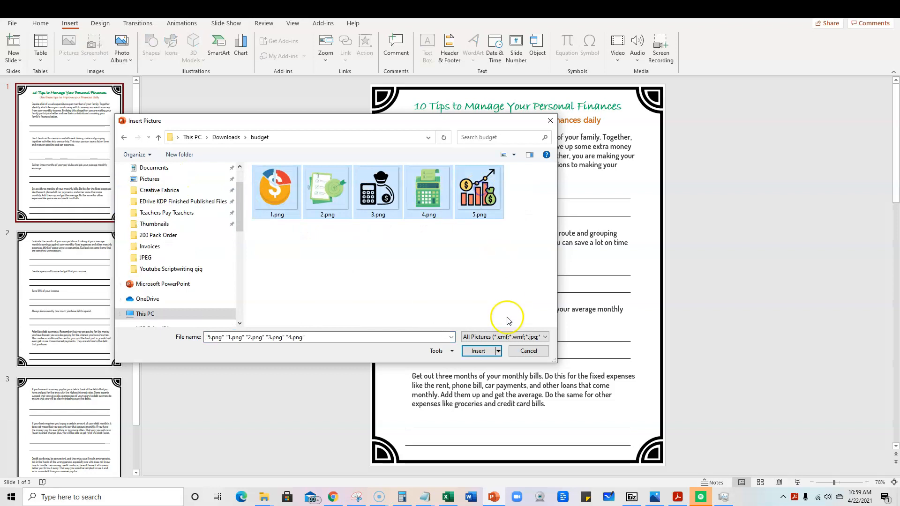
{"action": "left_click", "coordinate": [479, 351]}
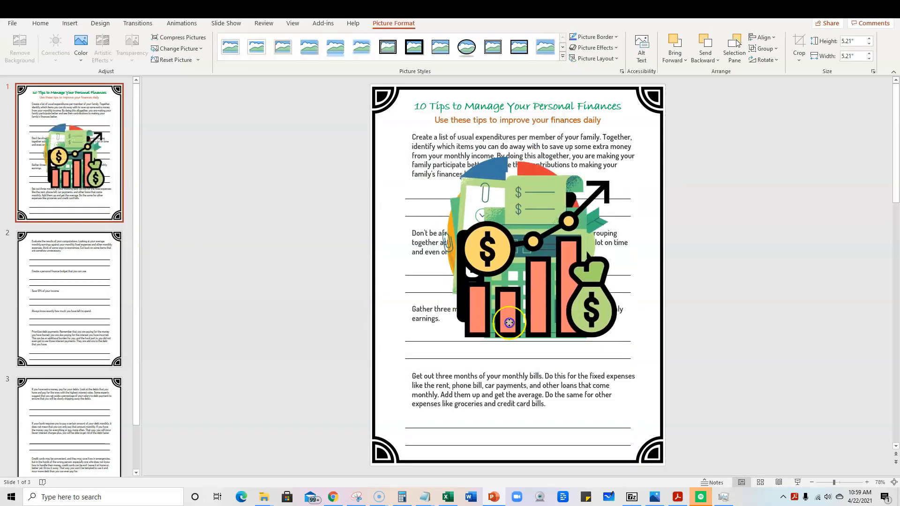